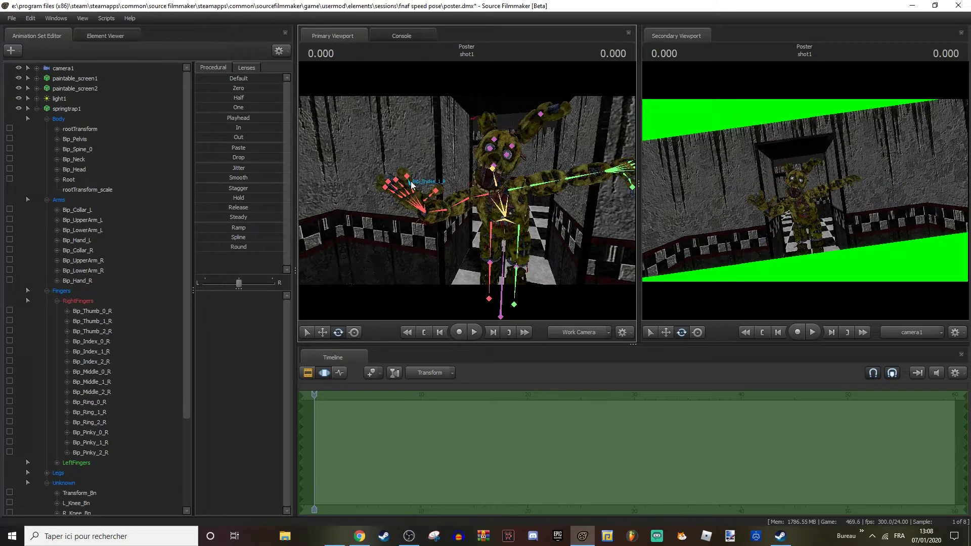
Rotate the finger bones of Springtrap's right hand into a more bent, natural pose.
{"action": "left_click", "coordinate": [399, 186], "text": "ctrl"}
{"action": "mouse_move", "coordinate": [373, 189]}
{"action": "left_mouse_down"}
{"action": "mouse_move", "coordinate": [379, 205]}
{"action": "mouse_move", "coordinate": [370, 204]}
{"action": "left_mouse_up"}
{"action": "left_click", "coordinate": [394, 189], "text": "ctrl"}
{"action": "left_click", "coordinate": [389, 193], "text": "ctrl"}
Lower and bend Springtrap's left arm by rotating its collar, lower arm and hand bones, and check the pose through camera1.
{"action": "left_click_drag", "start_coordinate": [459, 186], "coordinate": [556, 186]}
{"action": "left_click", "coordinate": [459, 185]}
{"action": "left_click_drag", "start_coordinate": [451, 186], "coordinate": [428, 167]}
{"action": "left_click", "coordinate": [471, 221]}
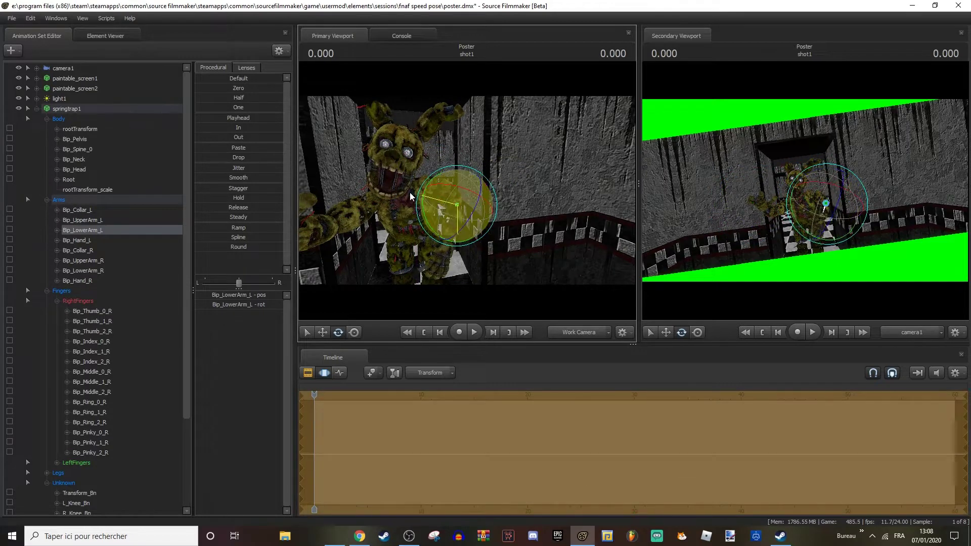
{"action": "left_click", "coordinate": [438, 172]}
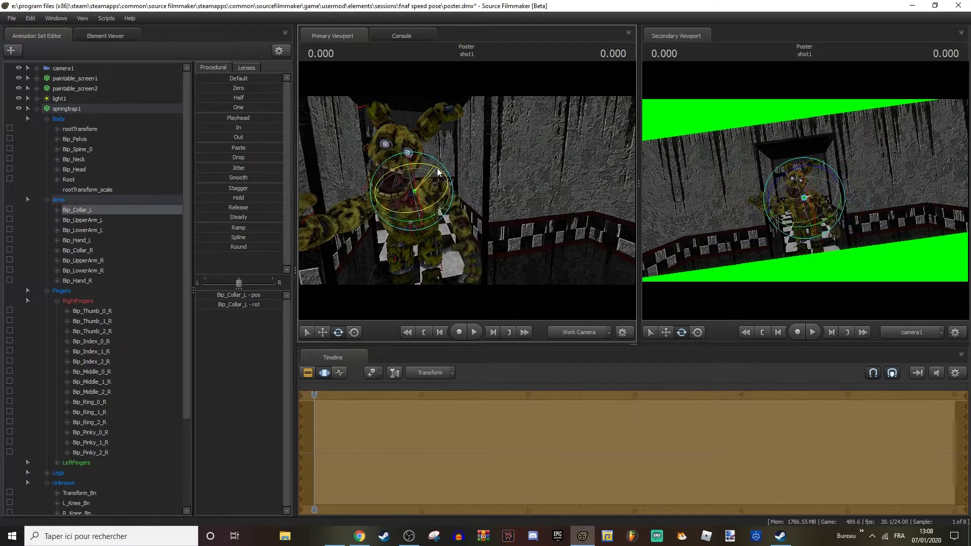
{"action": "left_click", "coordinate": [500, 218]}
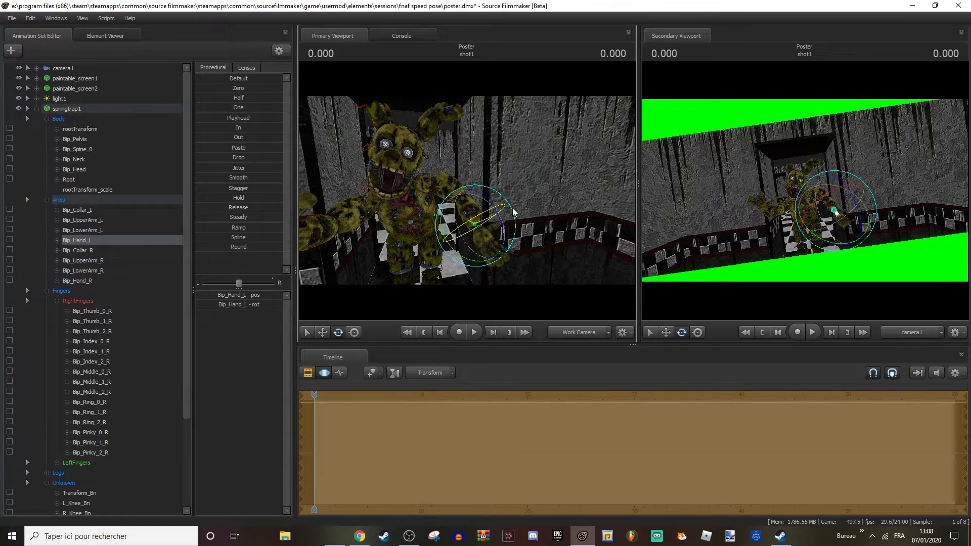
{"action": "left_click", "coordinate": [539, 212]}
{"action": "left_click", "coordinate": [594, 333]}
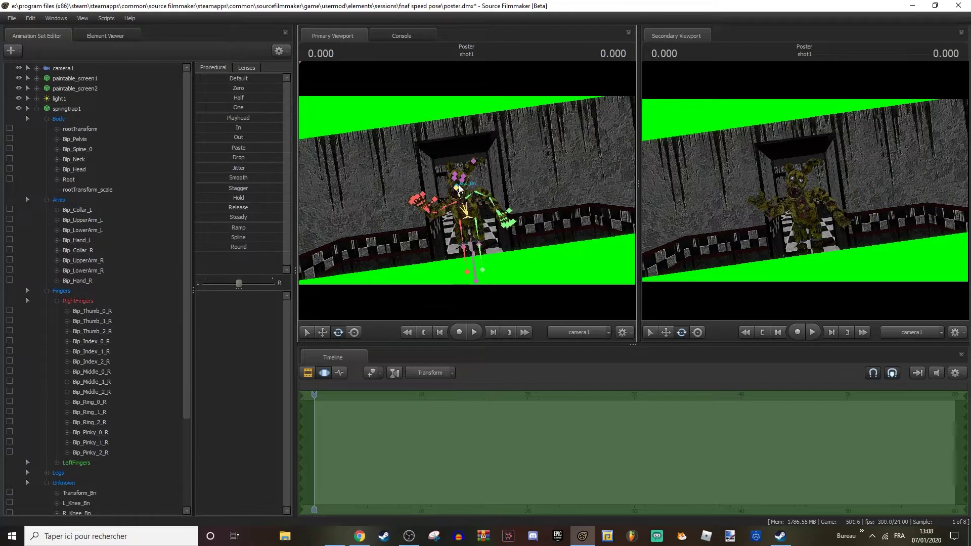
Rotate both upper eyelid bones, R_UpperLid_Bn and L_UpperLid_Bn, and check the face through camera1.
{"action": "left_click", "coordinate": [597, 332]}
{"action": "mouse_move", "coordinate": [466, 190]}
{"action": "left_mouse_down"}
{"action": "mouse_move", "coordinate": [451, 226]}
{"action": "mouse_move", "coordinate": [469, 205]}
{"action": "left_mouse_up"}
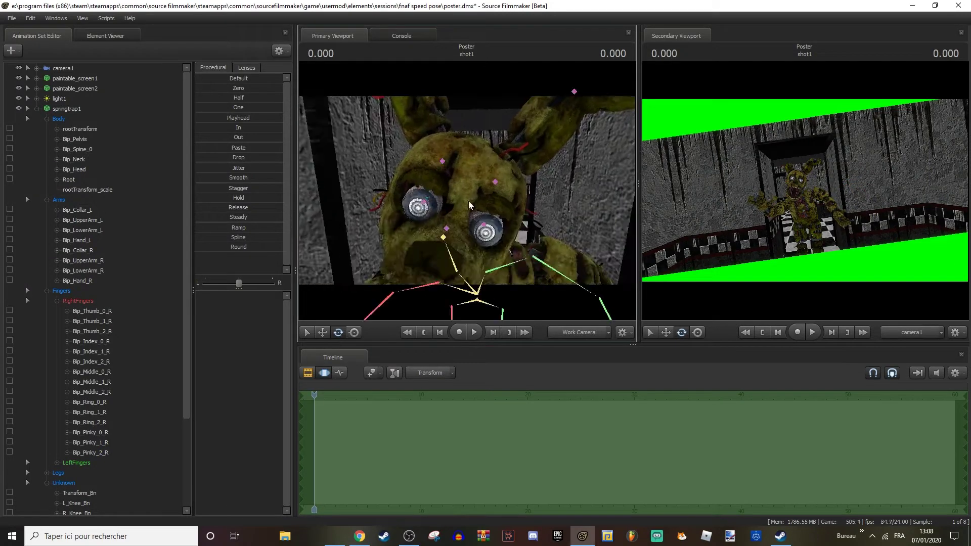
{"action": "scroll", "coordinate": [147, 363], "scroll_direction": "down", "scroll_amount": 4}
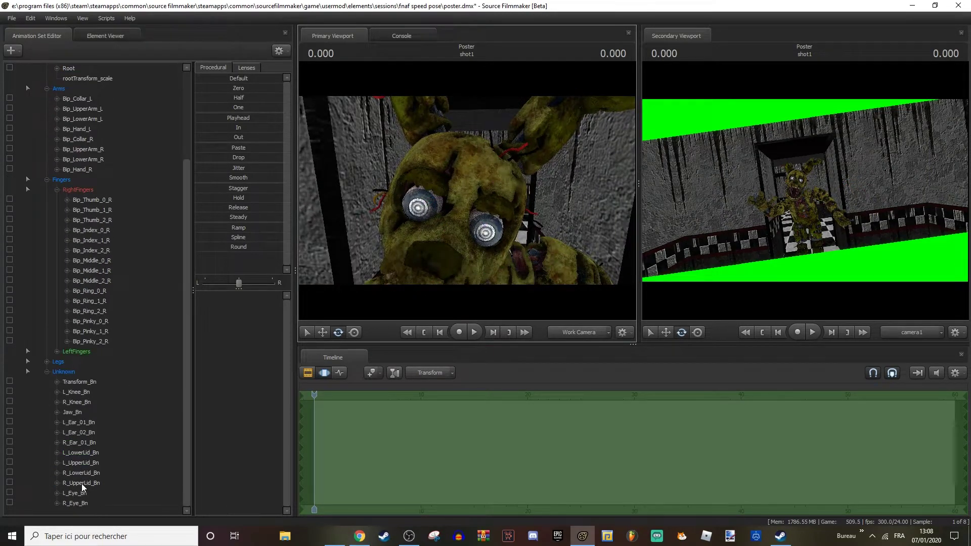
{"action": "left_click", "coordinate": [82, 482]}
{"action": "left_click", "coordinate": [90, 462], "text": "ctrl"}
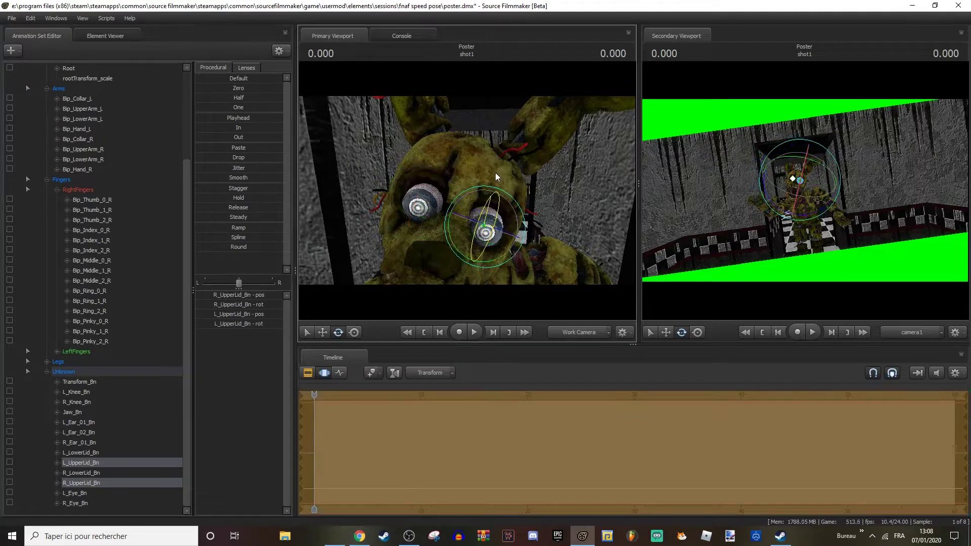
{"action": "key", "text": "Escape"}
{"action": "left_click", "coordinate": [580, 333]}
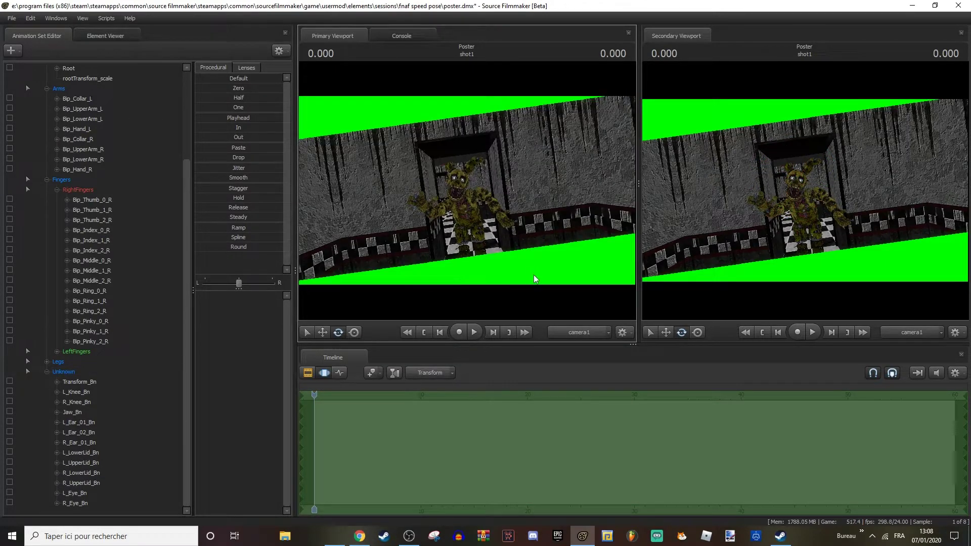
From the work camera, refine the left arm pose by rotating Bip_UpperArm_L, Bip_LowerArm_L and Bip_Hand_L.
{"action": "left_click", "coordinate": [579, 332]}
{"action": "left_click_drag", "start_coordinate": [531, 260], "coordinate": [531, 283]}
{"action": "left_click", "coordinate": [421, 126], "text": "ctrl"}
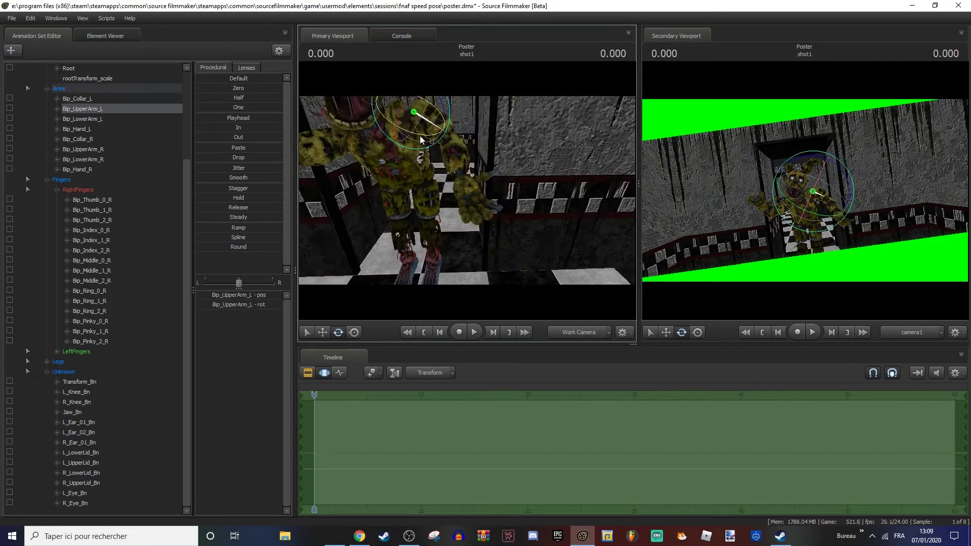
{"action": "left_click", "coordinate": [451, 149]}
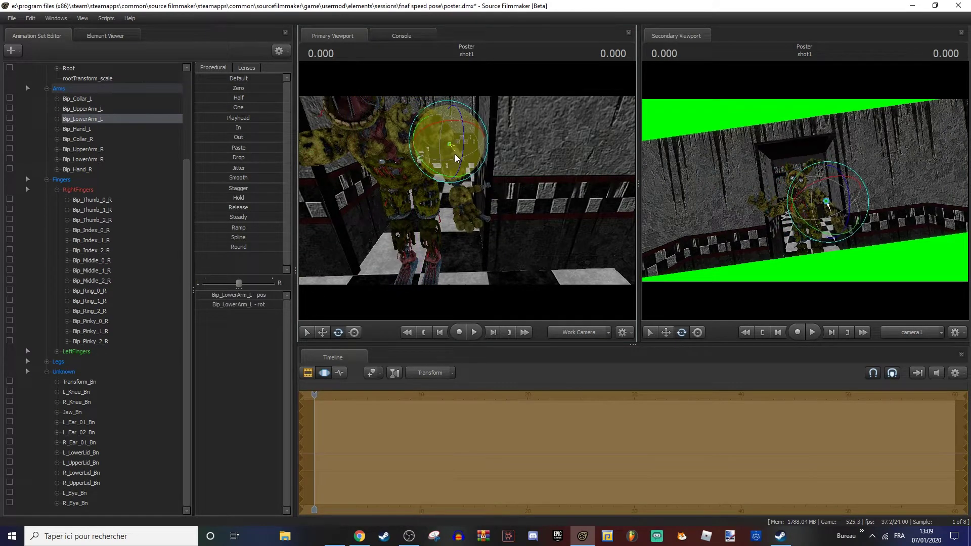
{"action": "left_click", "coordinate": [427, 177]}
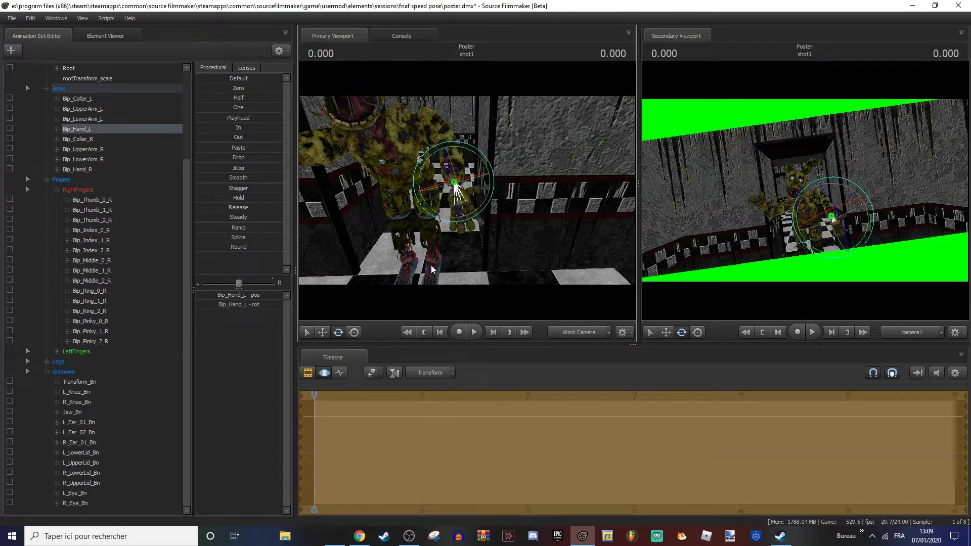
Rotate the right and left hip bones to spread Springtrap's legs into a stance.
{"action": "left_click", "coordinate": [464, 270]}
{"action": "left_click_drag", "start_coordinate": [464, 270], "coordinate": [455, 228]}
{"action": "left_click", "coordinate": [438, 204], "text": "ctrl"}
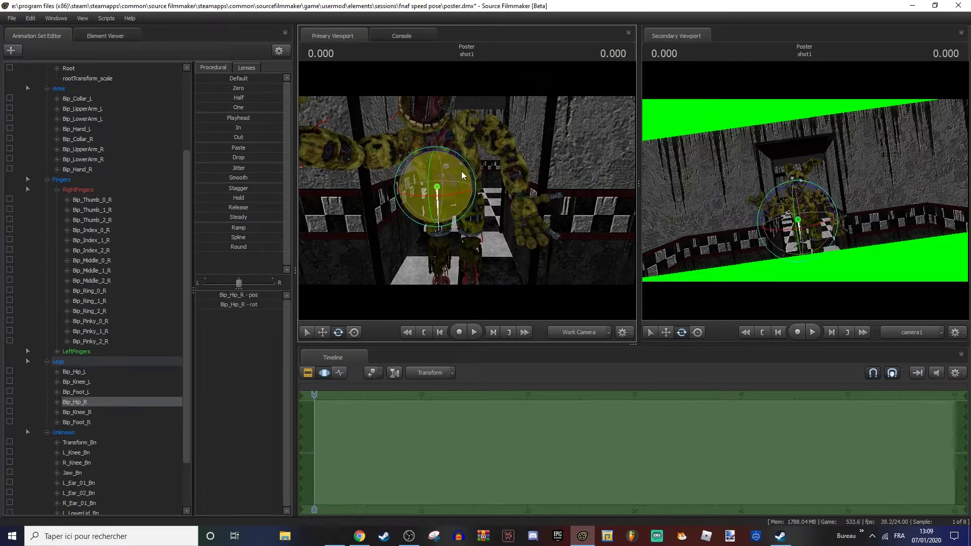
{"action": "left_click_drag", "start_coordinate": [461, 176], "coordinate": [450, 186]}
{"action": "left_click", "coordinate": [470, 194], "text": "ctrl"}
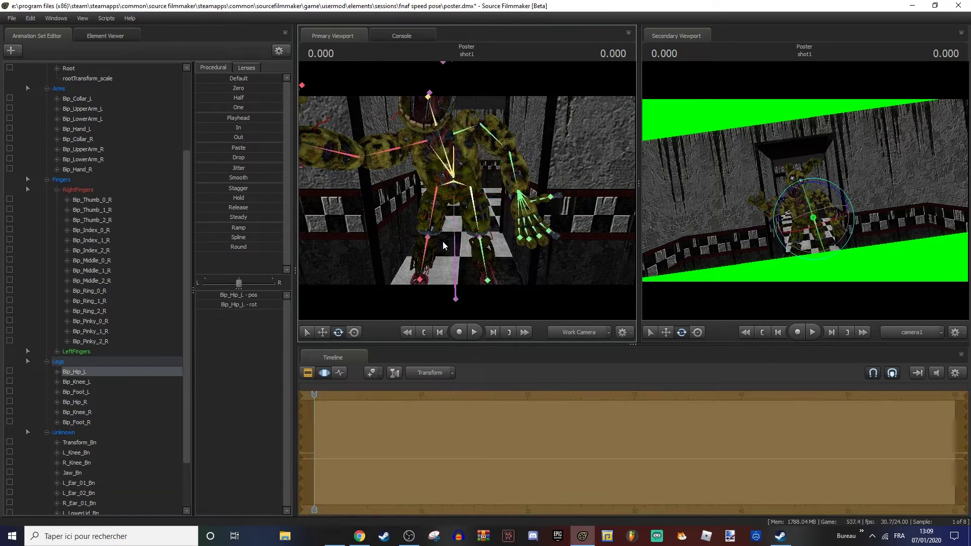
Rotate the right and left knee bones to adjust Springtrap's lower legs.
{"action": "left_click", "coordinate": [428, 239], "text": "ctrl"}
{"action": "left_click_drag", "start_coordinate": [427, 243], "coordinate": [432, 253]}
{"action": "left_click", "coordinate": [483, 241], "text": "ctrl"}
{"action": "left_click_drag", "start_coordinate": [489, 206], "coordinate": [494, 209]}
{"action": "left_click_drag", "start_coordinate": [480, 243], "coordinate": [480, 252]}
{"action": "left_click_drag", "start_coordinate": [408, 212], "coordinate": [407, 243]}
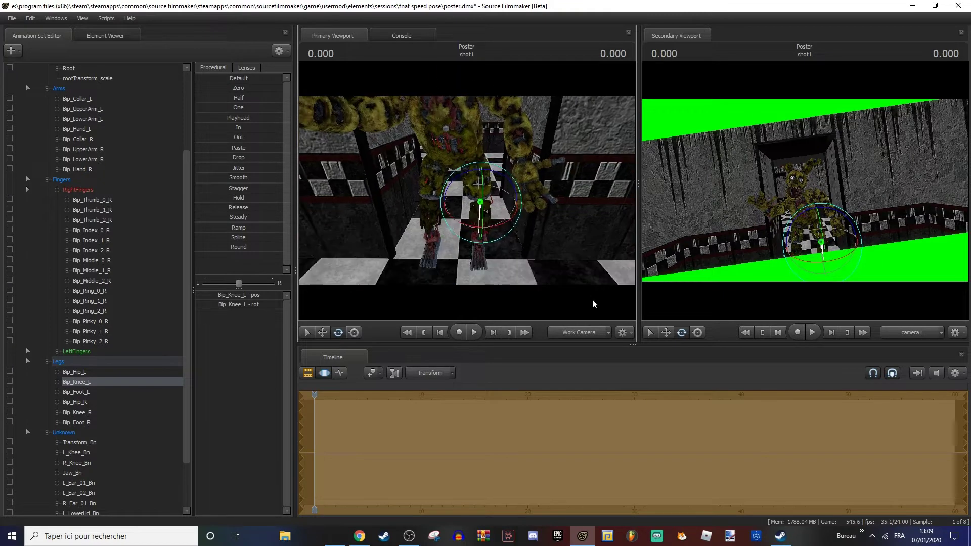
Adjust the rotation of Springtrap's left hand, Bip_Hand_L, as seen through camera1.
{"action": "left_click", "coordinate": [587, 331]}
{"action": "left_click", "coordinate": [563, 192], "text": "ctrl"}
{"action": "left_click", "coordinate": [493, 225]}
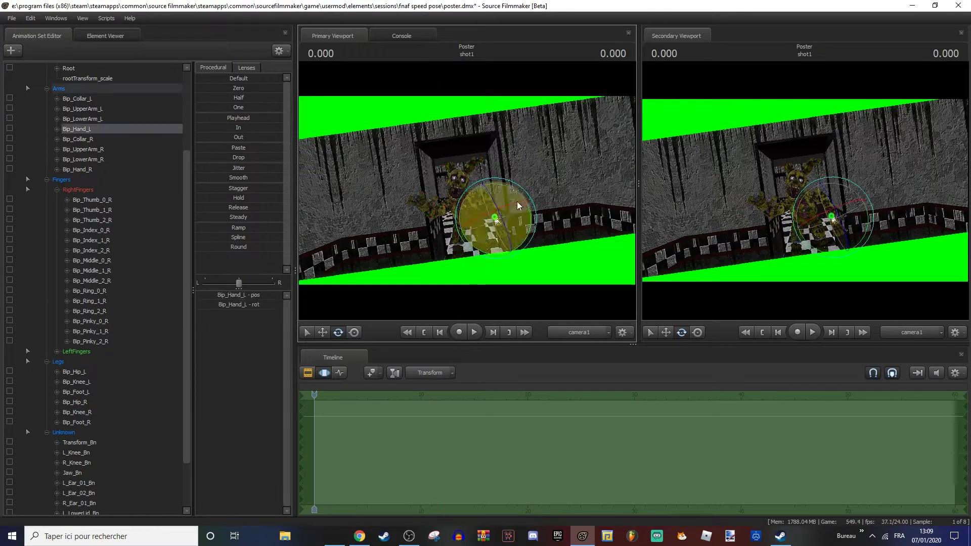
{"action": "left_click_drag", "start_coordinate": [483, 215], "coordinate": [490, 225]}
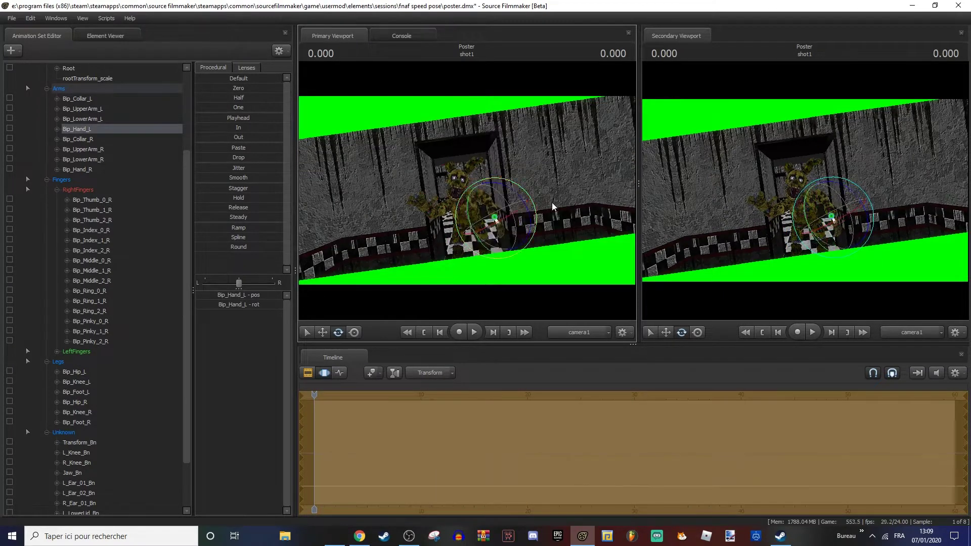
{"action": "left_click", "coordinate": [565, 169], "text": "ctrl"}
Collapse the springtrap1 controls, turn on scene lighting in the camera view, and delete the light1 animation set.
{"action": "scroll", "coordinate": [96, 105], "scroll_direction": "up", "scroll_amount": 3}
{"action": "left_click", "coordinate": [37, 108]}
{"action": "left_click", "coordinate": [7, 51]}
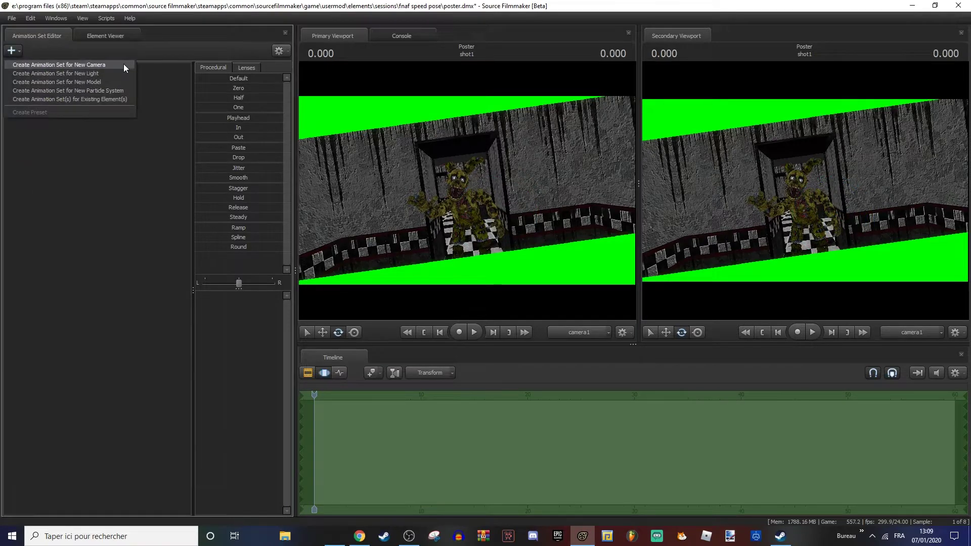
{"action": "right_click", "coordinate": [362, 197]}
{"action": "left_click", "coordinate": [379, 224]}
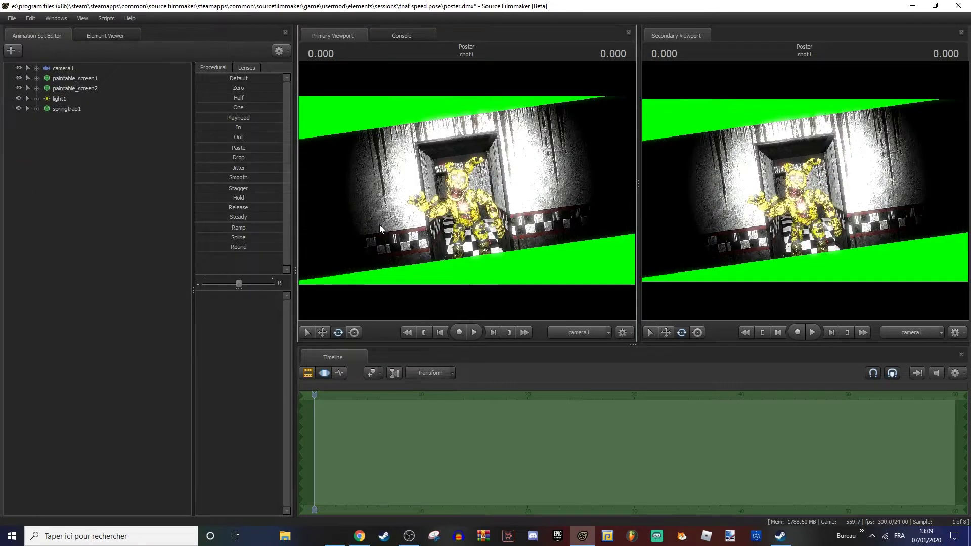
{"action": "right_click", "coordinate": [61, 99]}
{"action": "left_click", "coordinate": [90, 124]}
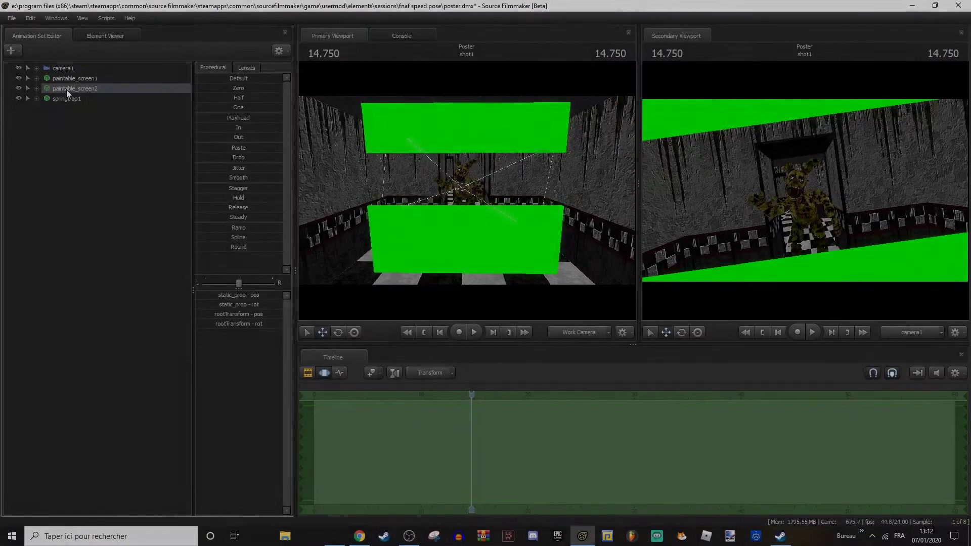
Duplicate the paintable_screen2 animation set by copying and pasting it.
{"action": "right_click", "coordinate": [66, 89]}
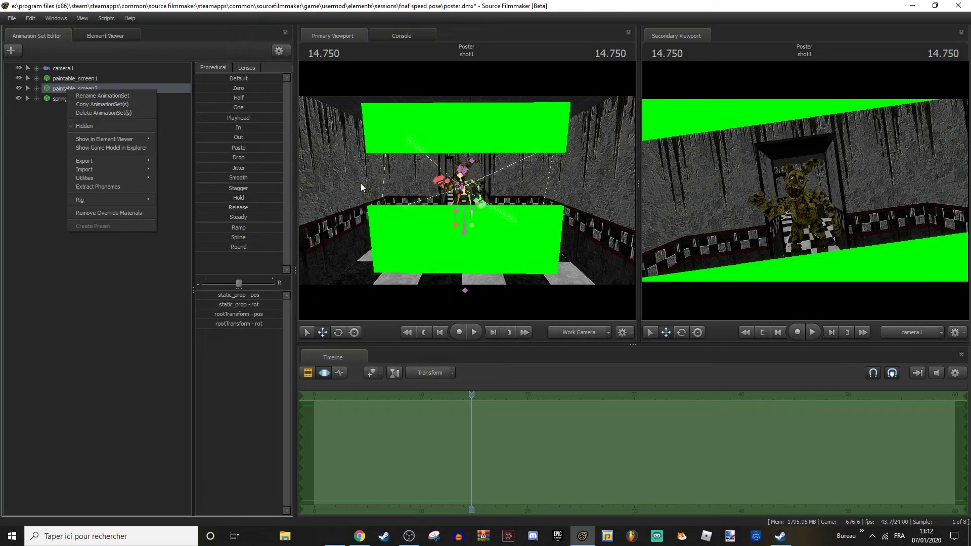
{"action": "left_click", "coordinate": [360, 183]}
{"action": "right_click", "coordinate": [76, 91]}
{"action": "left_click", "coordinate": [105, 108]}
{"action": "right_click", "coordinate": [78, 158]}
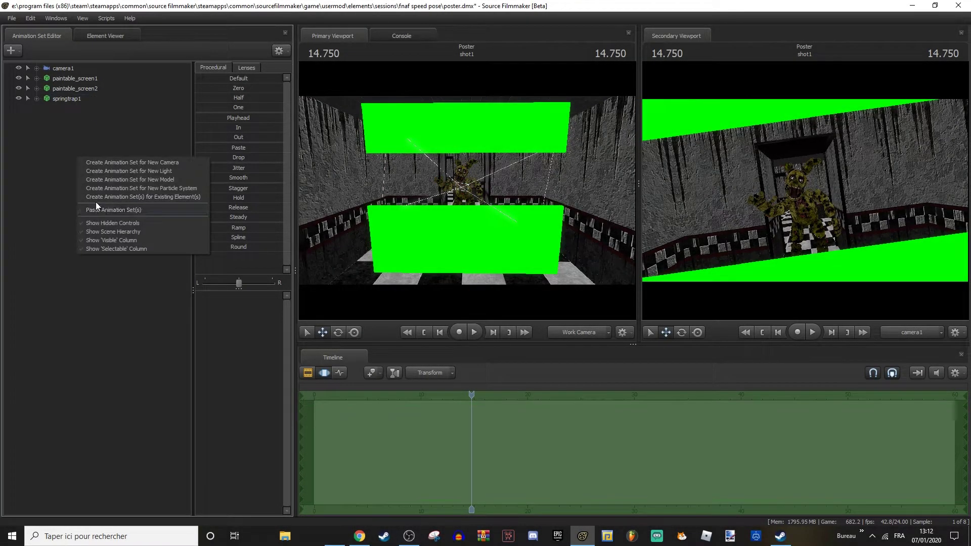
{"action": "left_click", "coordinate": [96, 202]}
Move the duplicated green screen behind Springtrap so that it fills the doorway.
{"action": "left_click_drag", "start_coordinate": [308, 169], "coordinate": [308, 162]}
{"action": "left_click_drag", "start_coordinate": [467, 191], "coordinate": [425, 167]}
{"action": "mouse_move", "coordinate": [498, 110]}
{"action": "left_mouse_down"}
{"action": "mouse_move", "coordinate": [567, 145]}
{"action": "mouse_move", "coordinate": [572, 197]}
{"action": "left_mouse_up"}
{"action": "left_click_drag", "start_coordinate": [471, 104], "coordinate": [473, 222]}
{"action": "left_click_drag", "start_coordinate": [516, 199], "coordinate": [457, 113]}
{"action": "mouse_move", "coordinate": [447, 150]}
{"action": "left_mouse_down"}
{"action": "mouse_move", "coordinate": [468, 181]}
{"action": "mouse_move", "coordinate": [555, 147]}
{"action": "mouse_move", "coordinate": [504, 169]}
{"action": "mouse_move", "coordinate": [447, 166]}
{"action": "mouse_move", "coordinate": [458, 166]}
{"action": "mouse_move", "coordinate": [444, 177]}
{"action": "mouse_move", "coordinate": [491, 159]}
{"action": "mouse_move", "coordinate": [522, 128]}
{"action": "mouse_move", "coordinate": [455, 157]}
{"action": "mouse_move", "coordinate": [485, 167]}
{"action": "mouse_move", "coordinate": [485, 177]}
{"action": "left_mouse_up"}
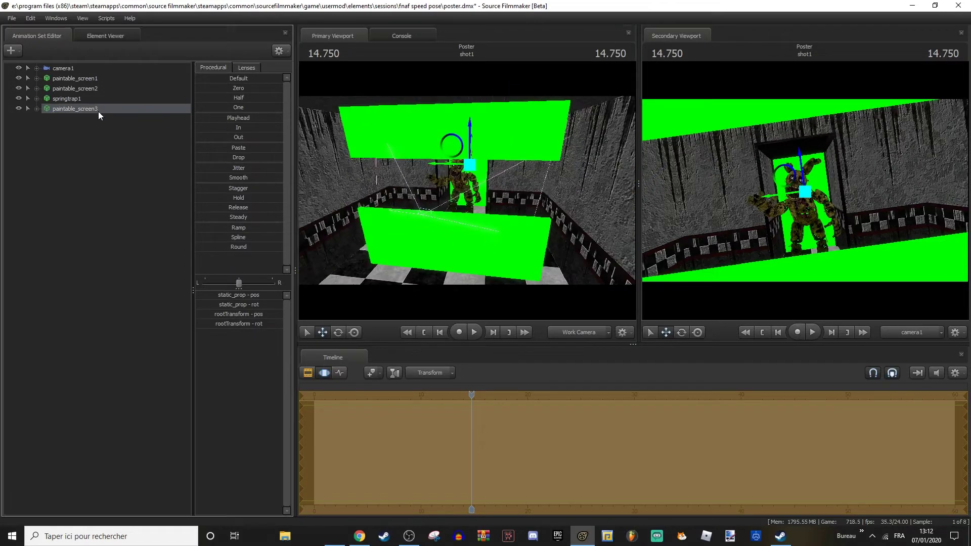
Change the $color of paintable_screen3's material to pure blue (0, 0, 255) in the Element Viewer.
{"action": "right_click", "coordinate": [98, 111]}
{"action": "mouse_move", "coordinate": [165, 160]}
{"action": "left_click", "coordinate": [213, 170]}
{"action": "left_click", "coordinate": [19, 251]}
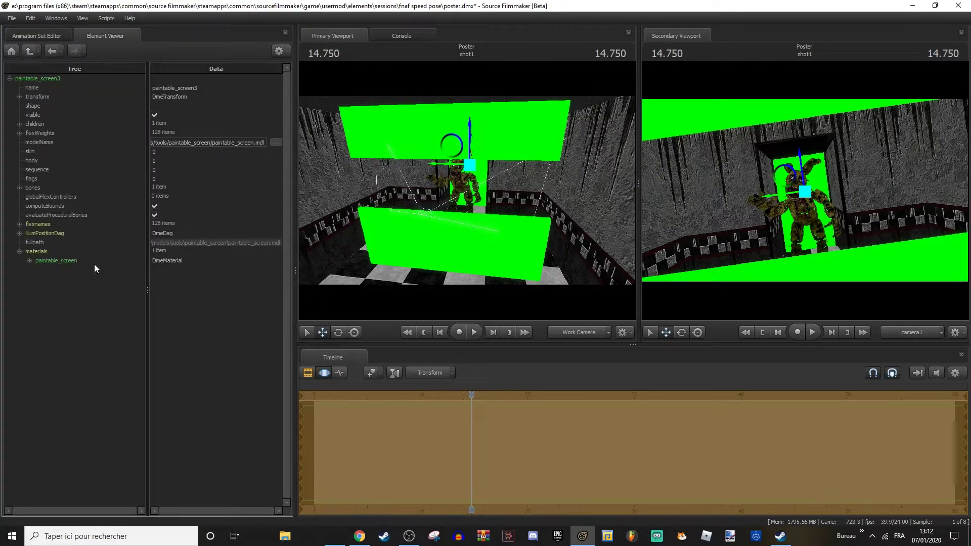
{"action": "left_click", "coordinate": [171, 293]}
{"action": "left_click_drag", "start_coordinate": [227, 409], "coordinate": [266, 416]}
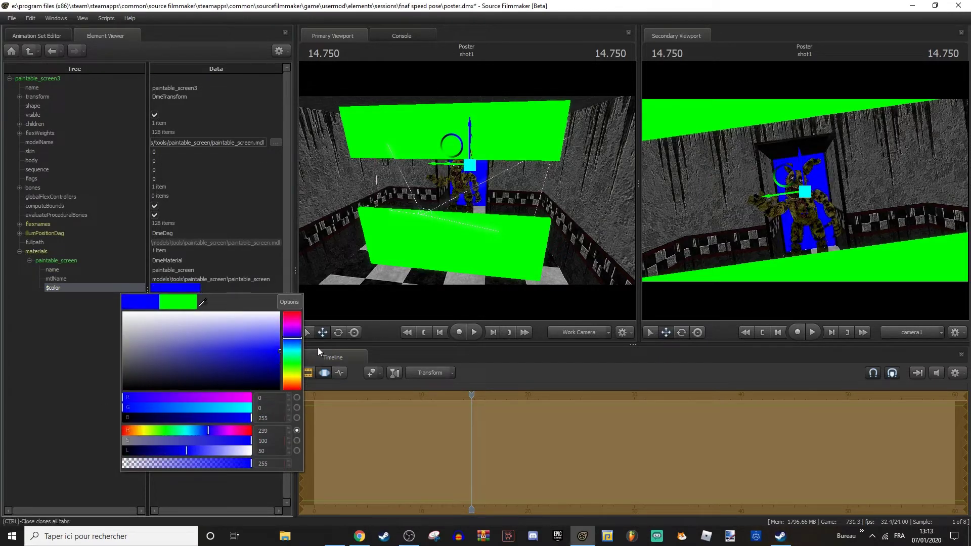
{"action": "left_click", "coordinate": [113, 342]}
Show the shot through camera1 with scene lighting turned on, and return to the Animation Set Editor.
{"action": "key", "text": "F2"}
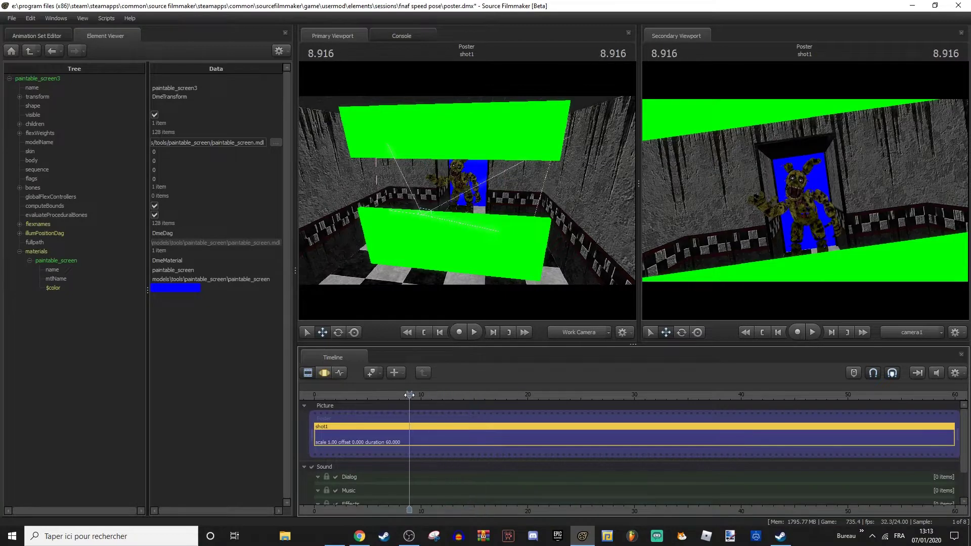
{"action": "left_click", "coordinate": [583, 333]}
{"action": "left_click", "coordinate": [39, 48]}
{"action": "left_click", "coordinate": [44, 35]}
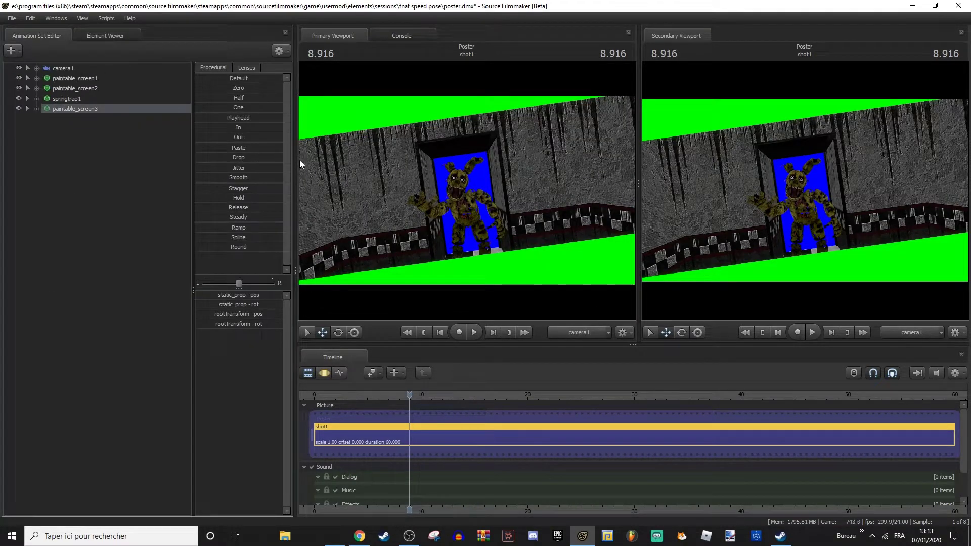
{"action": "right_click", "coordinate": [323, 162]}
{"action": "left_click", "coordinate": [347, 194]}
Add a new light behind Springtrap in the doorway and tint it orange by lowering color_blue and color_green.
{"action": "right_click", "coordinate": [15, 77]}
{"action": "left_click", "coordinate": [95, 82]}
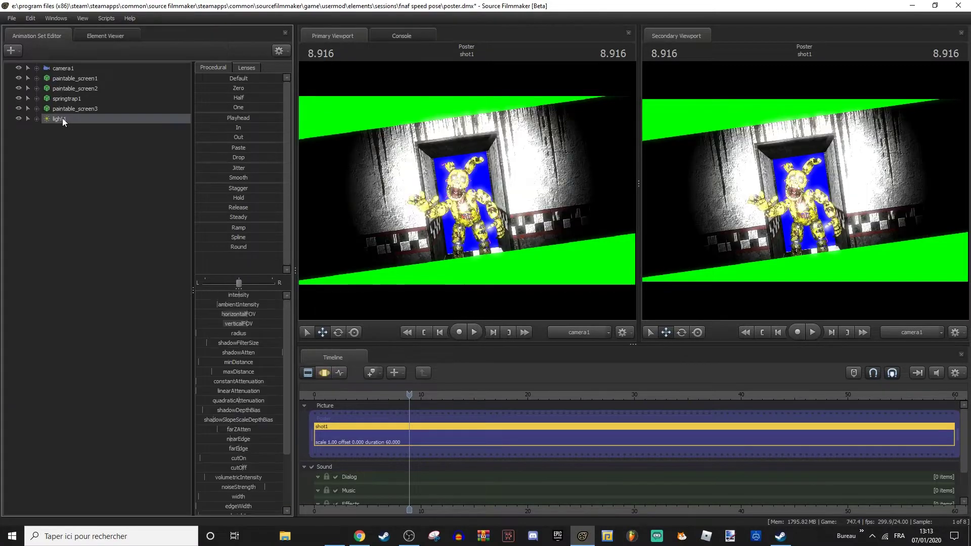
{"action": "left_click", "coordinate": [323, 373]}
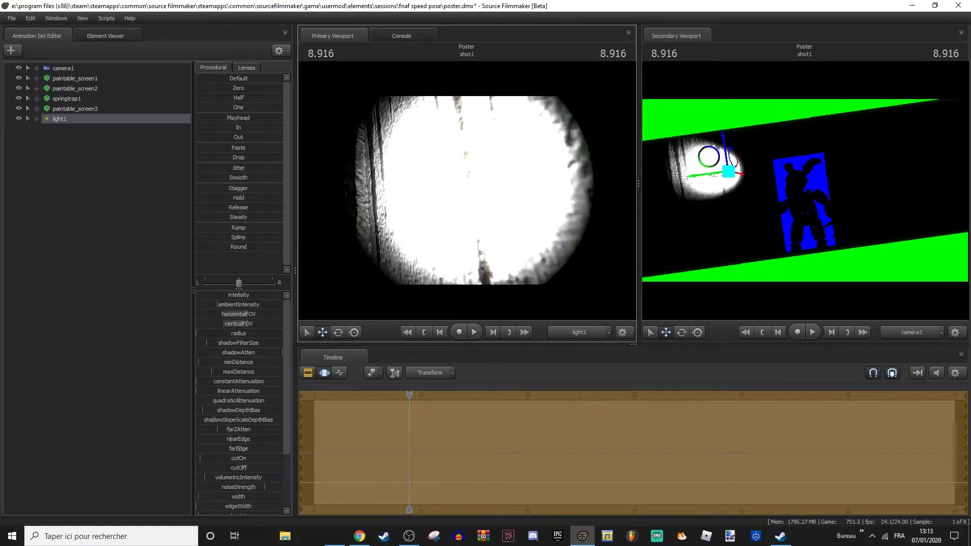
{"action": "mouse_move", "coordinate": [467, 191]}
{"action": "left_mouse_down"}
{"action": "mouse_move", "coordinate": [385, 190]}
{"action": "mouse_move", "coordinate": [440, 177]}
{"action": "mouse_move", "coordinate": [478, 192]}
{"action": "left_mouse_up"}
{"action": "scroll", "coordinate": [248, 343], "scroll_direction": "down", "scroll_amount": 3}
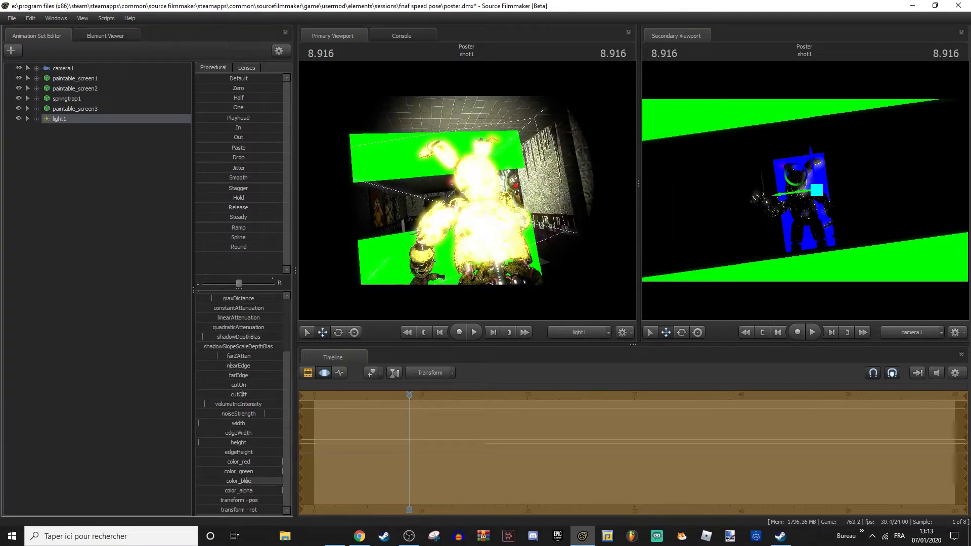
{"action": "mouse_move", "coordinate": [225, 480]}
{"action": "left_mouse_down"}
{"action": "mouse_move", "coordinate": [195, 480]}
{"action": "mouse_move", "coordinate": [218, 470]}
{"action": "mouse_move", "coordinate": [195, 470]}
{"action": "mouse_move", "coordinate": [226, 471]}
{"action": "left_mouse_up"}
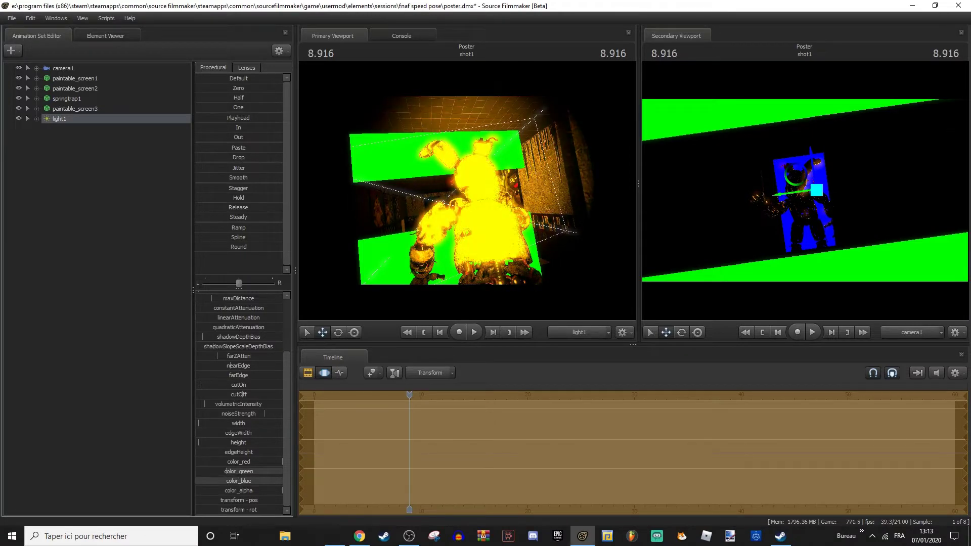
Duplicate light1 and aim the copy at Springtrap's back from a different angle behind him.
{"action": "right_click", "coordinate": [98, 116]}
{"action": "left_click", "coordinate": [98, 132]}
{"action": "right_click", "coordinate": [84, 146]}
{"action": "left_click", "coordinate": [94, 190]}
{"action": "left_click_drag", "start_coordinate": [86, 128], "coordinate": [455, 193]}
{"action": "left_click_drag", "start_coordinate": [455, 192], "coordinate": [343, 192]}
Duplicate light2 and aim the copy down at Springtrap's back from above and behind him.
{"action": "right_click", "coordinate": [57, 130]}
{"action": "left_click", "coordinate": [78, 150]}
{"action": "left_click", "coordinate": [105, 243]}
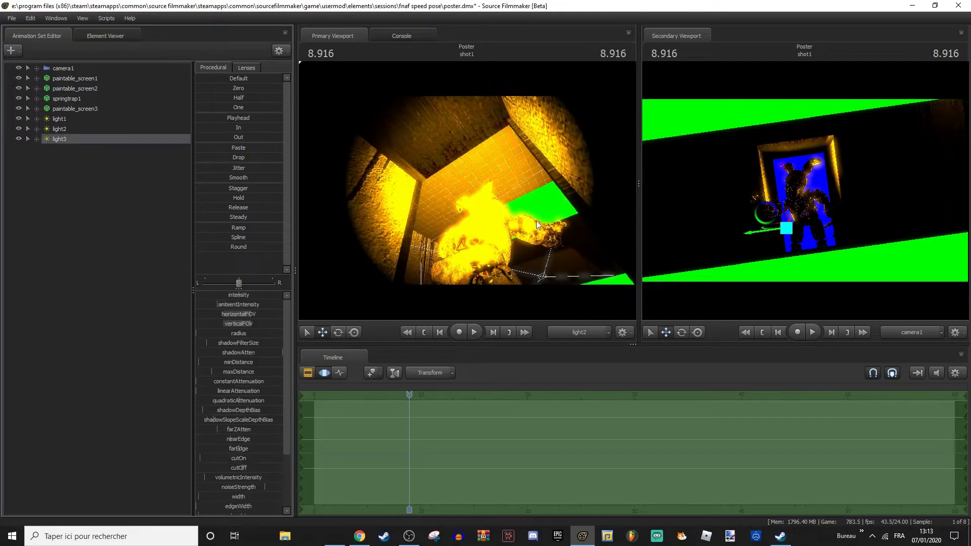
{"action": "left_click_drag", "start_coordinate": [100, 140], "coordinate": [455, 193]}
{"action": "mouse_move", "coordinate": [455, 192]}
{"action": "left_mouse_down"}
{"action": "mouse_move", "coordinate": [455, 152]}
{"action": "mouse_move", "coordinate": [455, 232]}
{"action": "mouse_move", "coordinate": [468, 194]}
{"action": "left_mouse_up"}
Duplicate light3 and aim the copy down at Springtrap from the doorway's upper corner.
{"action": "right_click", "coordinate": [91, 140]}
{"action": "left_click", "coordinate": [104, 163]}
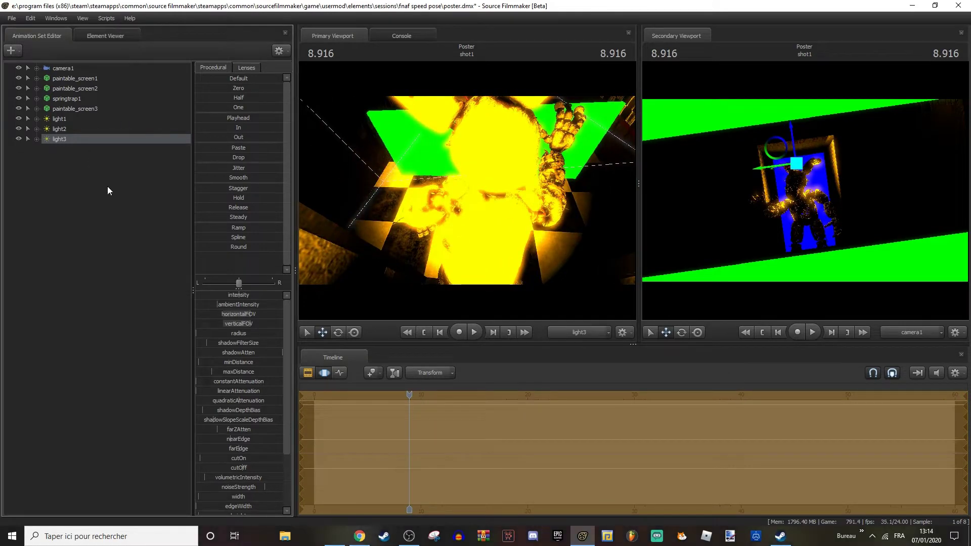
{"action": "right_click", "coordinate": [108, 189]}
{"action": "left_click", "coordinate": [129, 240]}
{"action": "left_click_drag", "start_coordinate": [81, 149], "coordinate": [435, 202]}
{"action": "left_click_drag", "start_coordinate": [515, 252], "coordinate": [541, 232]}
{"action": "scroll", "coordinate": [243, 375], "scroll_direction": "down", "scroll_amount": 3}
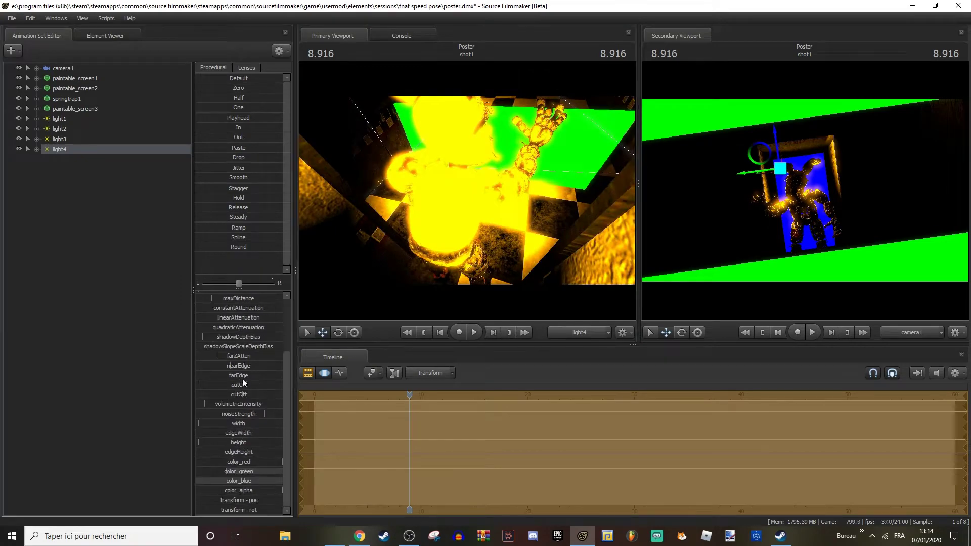
{"action": "scroll", "coordinate": [242, 328], "scroll_direction": "up", "scroll_amount": 3}
Add a light low in front of Springtrap aimed up at him, dim it, and tint it green by lowering color_red and color_blue.
{"action": "left_click", "coordinate": [12, 50]}
{"action": "left_click", "coordinate": [51, 74]}
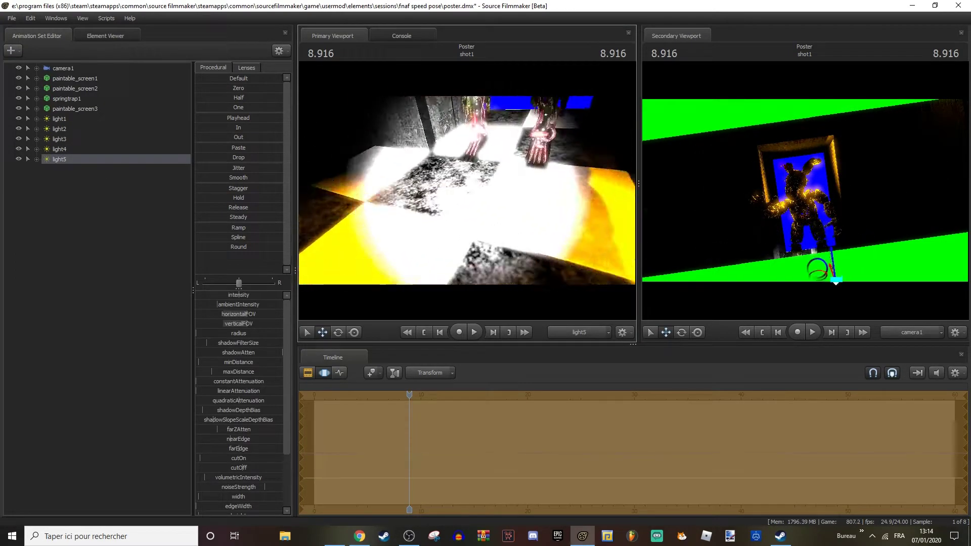
{"action": "left_click_drag", "start_coordinate": [466, 191], "coordinate": [432, 187]}
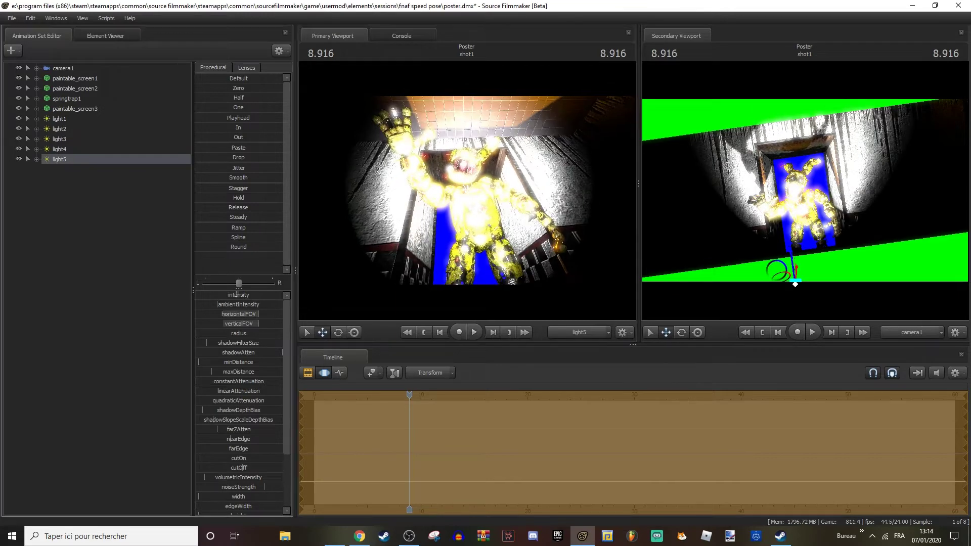
{"action": "left_click_drag", "start_coordinate": [238, 295], "coordinate": [215, 294]}
{"action": "scroll", "coordinate": [215, 317], "scroll_direction": "down", "scroll_amount": 1}
{"action": "scroll", "coordinate": [215, 313], "scroll_direction": "down", "scroll_amount": 2}
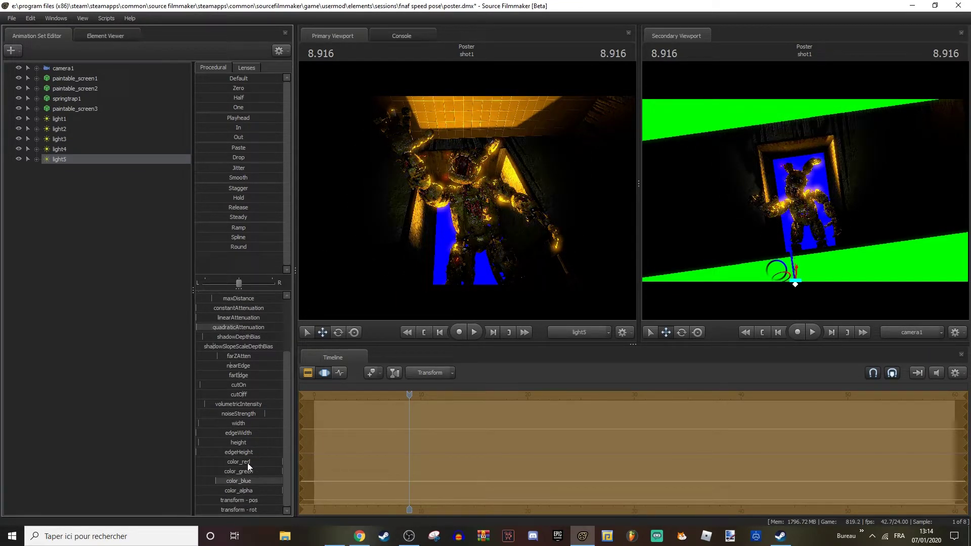
Add a light directly in front of Springtrap's face, dim it, and tint it blue-green.
{"action": "left_click", "coordinate": [20, 53]}
{"action": "left_click", "coordinate": [52, 74]}
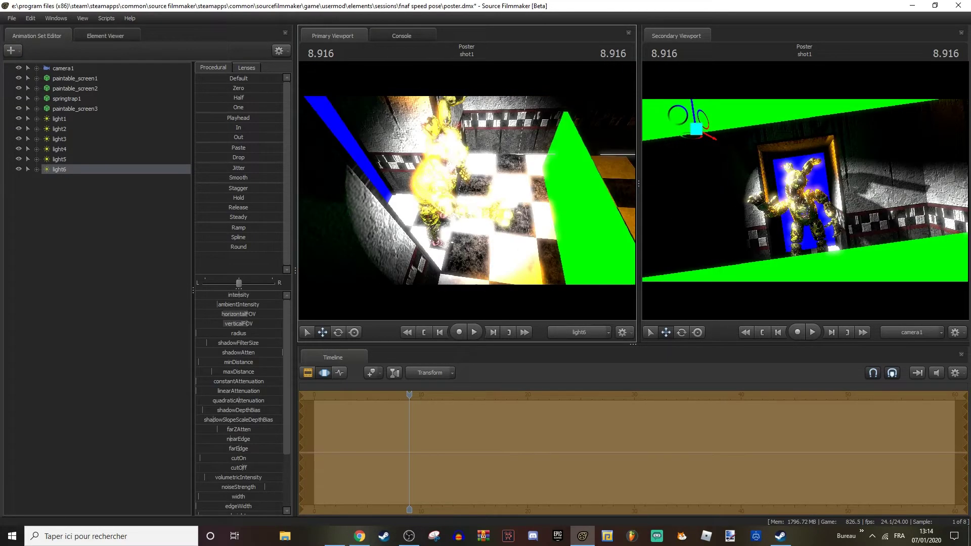
{"action": "mouse_move", "coordinate": [467, 190]}
{"action": "left_mouse_down"}
{"action": "mouse_move", "coordinate": [466, 157]}
{"action": "mouse_move", "coordinate": [440, 171]}
{"action": "mouse_move", "coordinate": [455, 162]}
{"action": "mouse_move", "coordinate": [445, 182]}
{"action": "mouse_move", "coordinate": [463, 160]}
{"action": "mouse_move", "coordinate": [490, 202]}
{"action": "mouse_move", "coordinate": [467, 190]}
{"action": "left_mouse_up"}
{"action": "key", "text": "w"}
{"action": "right_click_drag", "start_coordinate": [442, 181], "coordinate": [440, 180]}
{"action": "scroll", "coordinate": [237, 327], "scroll_direction": "down", "scroll_amount": 3}
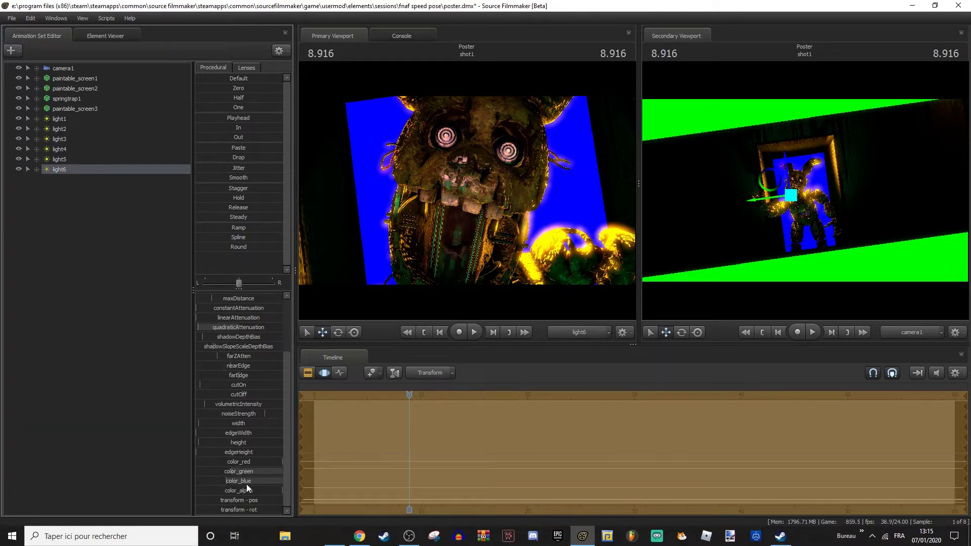
Add a light aimed up at the wall beside Springtrap's raised hand and dim it by lowering intensity and quadraticAttenuation.
{"action": "left_click", "coordinate": [11, 51]}
{"action": "left_click", "coordinate": [55, 74]}
{"action": "mouse_move", "coordinate": [466, 190]}
{"action": "left_mouse_down"}
{"action": "mouse_move", "coordinate": [467, 237]}
{"action": "mouse_move", "coordinate": [460, 203]}
{"action": "mouse_move", "coordinate": [473, 187]}
{"action": "mouse_move", "coordinate": [462, 152]}
{"action": "mouse_move", "coordinate": [465, 200]}
{"action": "left_mouse_up"}
{"action": "scroll", "coordinate": [467, 190], "scroll_direction": "down", "scroll_amount": 3}
{"action": "scroll", "coordinate": [466, 191], "scroll_direction": "down", "scroll_amount": 2}
{"action": "left_click_drag", "start_coordinate": [243, 295], "coordinate": [218, 295]}
{"action": "scroll", "coordinate": [249, 385], "scroll_direction": "down", "scroll_amount": 3}
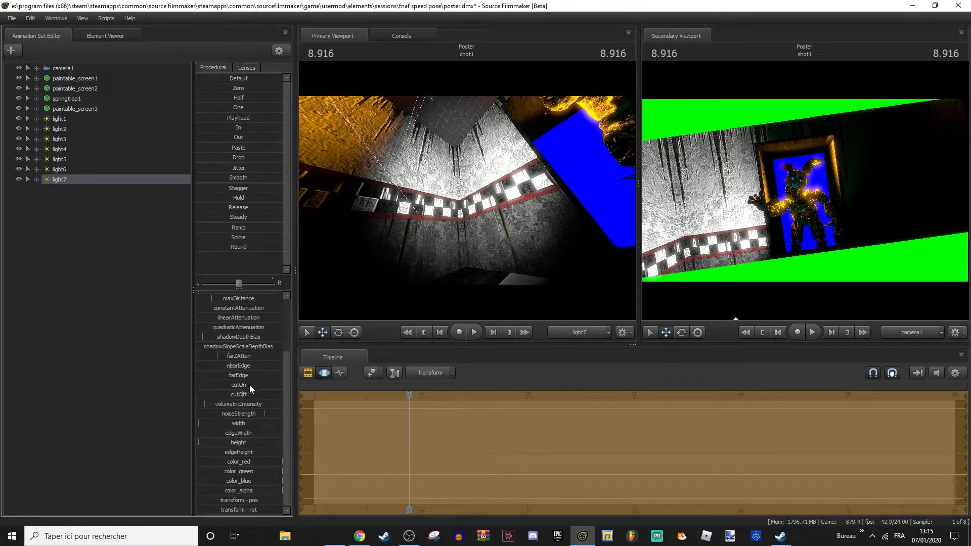
{"action": "left_click_drag", "start_coordinate": [240, 327], "coordinate": [197, 327]}
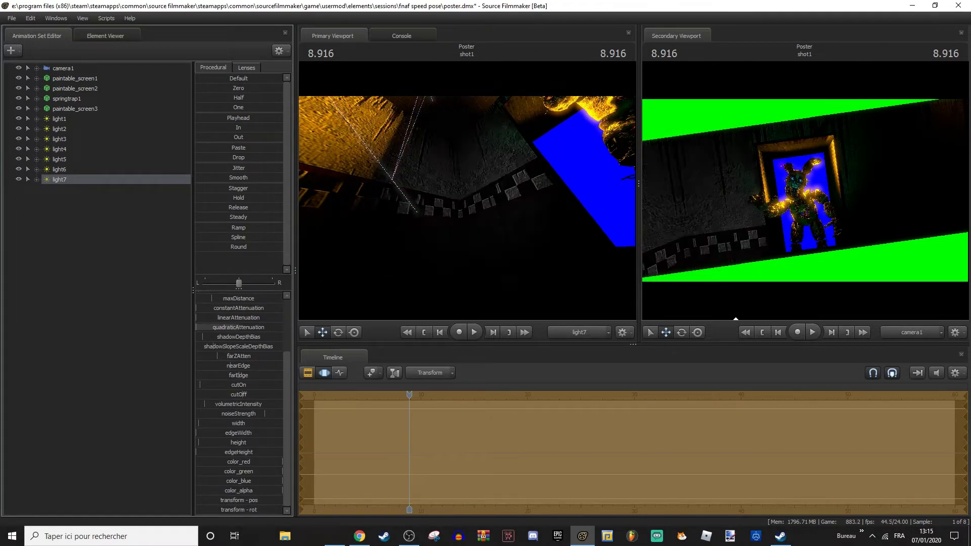
Duplicate light7 and aim the copy at the wall on the other side of the doorway.
{"action": "right_click", "coordinate": [77, 188]}
{"action": "left_click", "coordinate": [105, 238]}
{"action": "left_click_drag", "start_coordinate": [466, 190], "coordinate": [544, 185]}
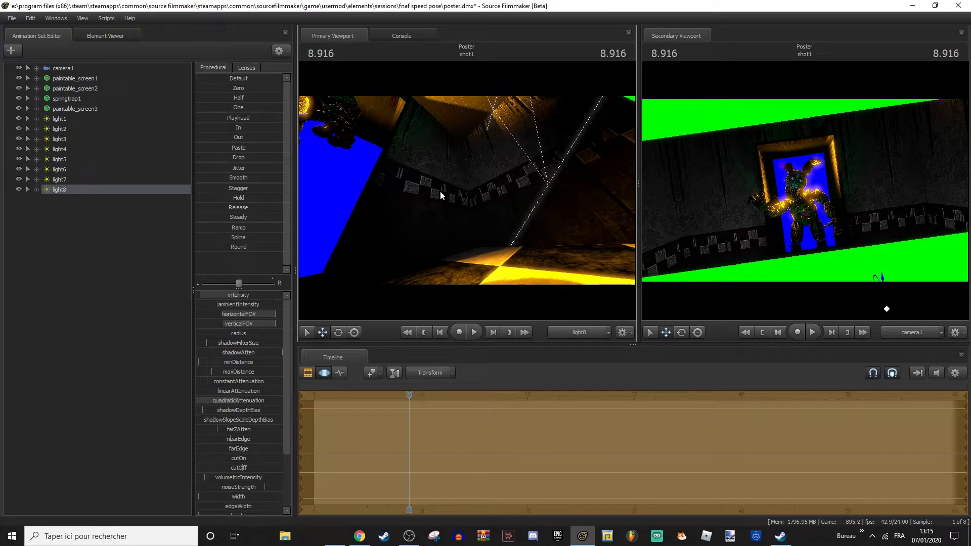
Try adding a ninth light high in front of the doorway aimed down at Springtrap, and lower its shadow settings.
{"action": "left_click", "coordinate": [11, 50]}
{"action": "left_click", "coordinate": [103, 77]}
{"action": "left_click_drag", "start_coordinate": [71, 199], "coordinate": [429, 197]}
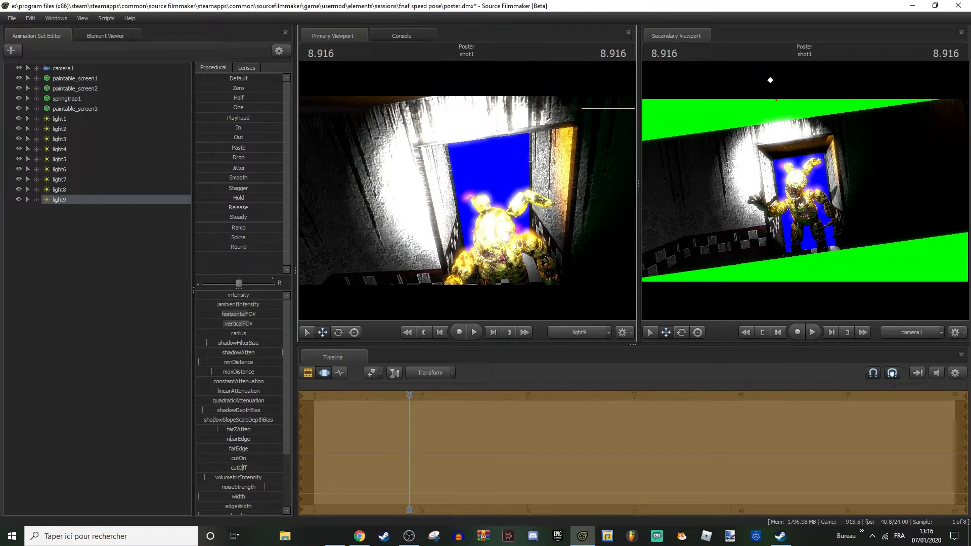
{"action": "left_click_drag", "start_coordinate": [243, 343], "coordinate": [237, 343]}
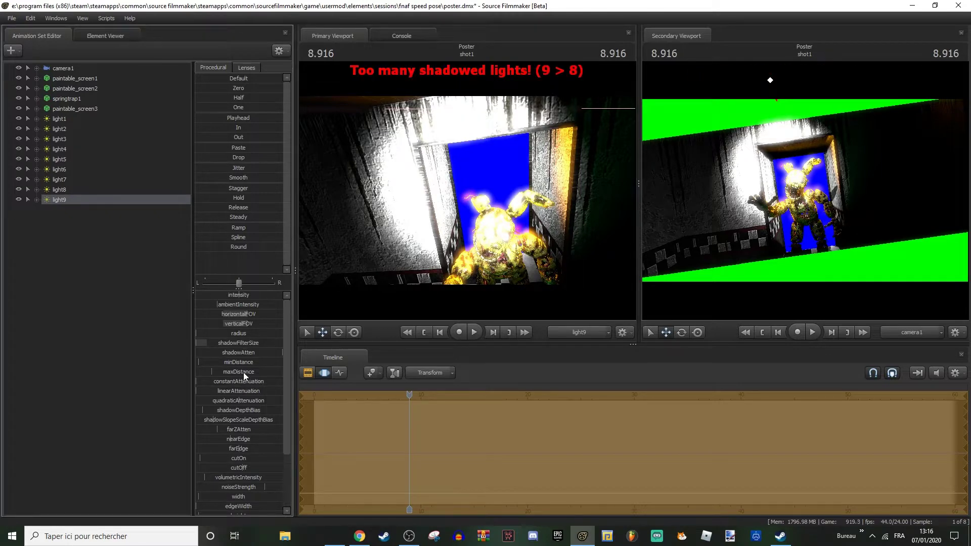
{"action": "scroll", "coordinate": [254, 327], "scroll_direction": "down", "scroll_amount": 1}
{"action": "left_click_drag", "start_coordinate": [248, 389], "coordinate": [196, 389]}
{"action": "left_click_drag", "start_coordinate": [240, 379], "coordinate": [197, 379]}
{"action": "left_click_drag", "start_coordinate": [467, 190], "coordinate": [475, 230]}
Delete light9 from the animation sets.
{"action": "right_click", "coordinate": [69, 197]}
{"action": "left_click", "coordinate": [71, 187]}
{"action": "right_click", "coordinate": [67, 202]}
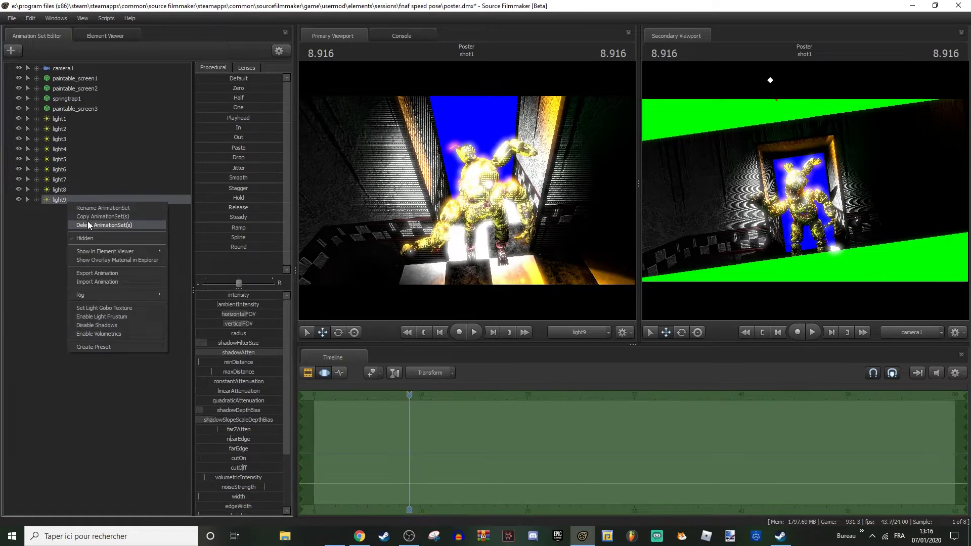
{"action": "left_click", "coordinate": [103, 224]}
Tint the two wall lights, light8 and light7, a dark orange-red by lowering color_blue and color_green.
{"action": "right_click", "coordinate": [66, 189]}
{"action": "scroll", "coordinate": [219, 380], "scroll_direction": "down", "scroll_amount": 3}
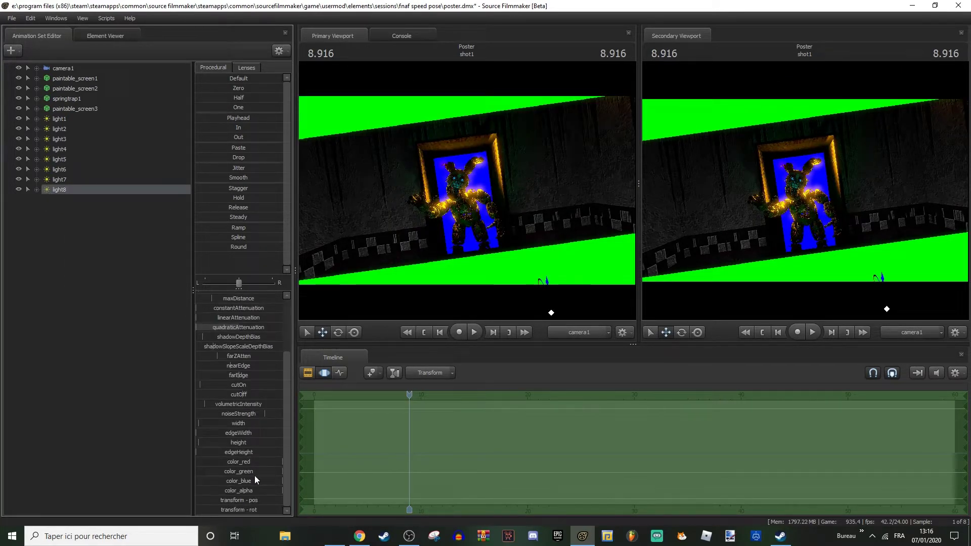
{"action": "left_click_drag", "start_coordinate": [258, 482], "coordinate": [245, 476]}
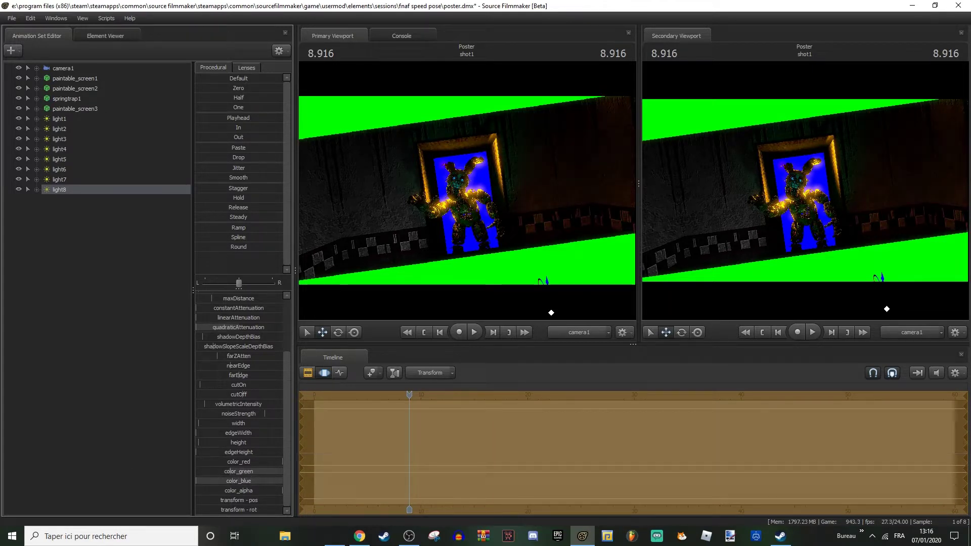
{"action": "left_click", "coordinate": [60, 179]}
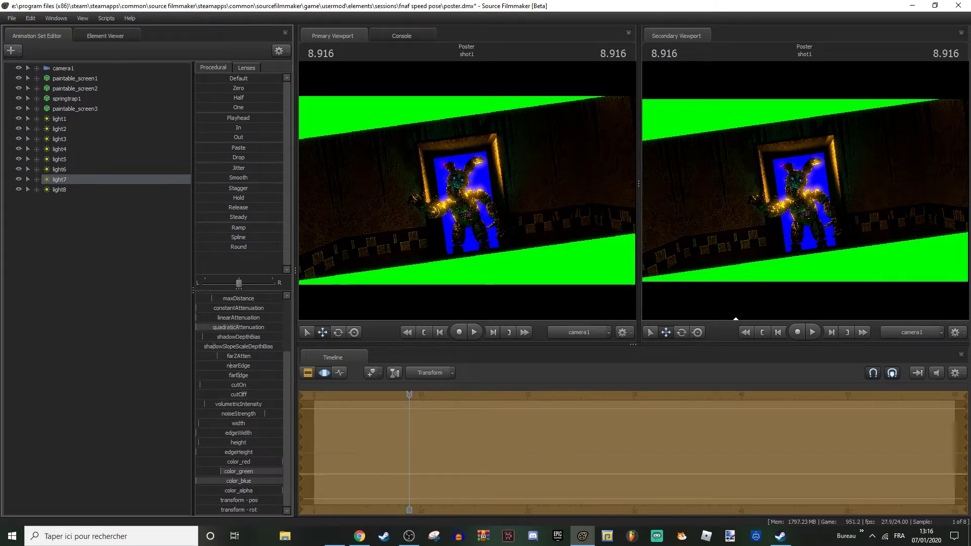
{"action": "left_click", "coordinate": [59, 190]}
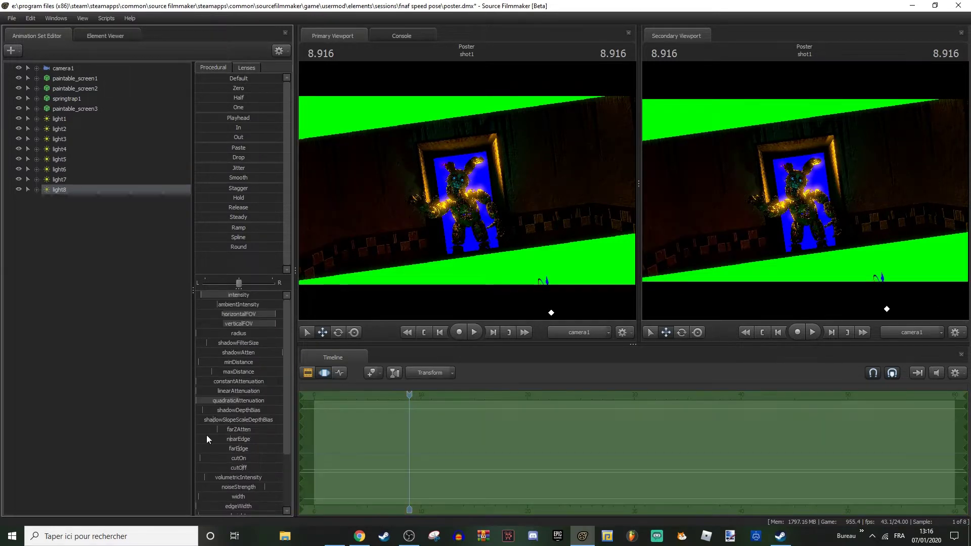
Raise color_red and color_green on light6 to soften its blue-green tint, and adjust light5's color_red.
{"action": "left_click", "coordinate": [59, 169]}
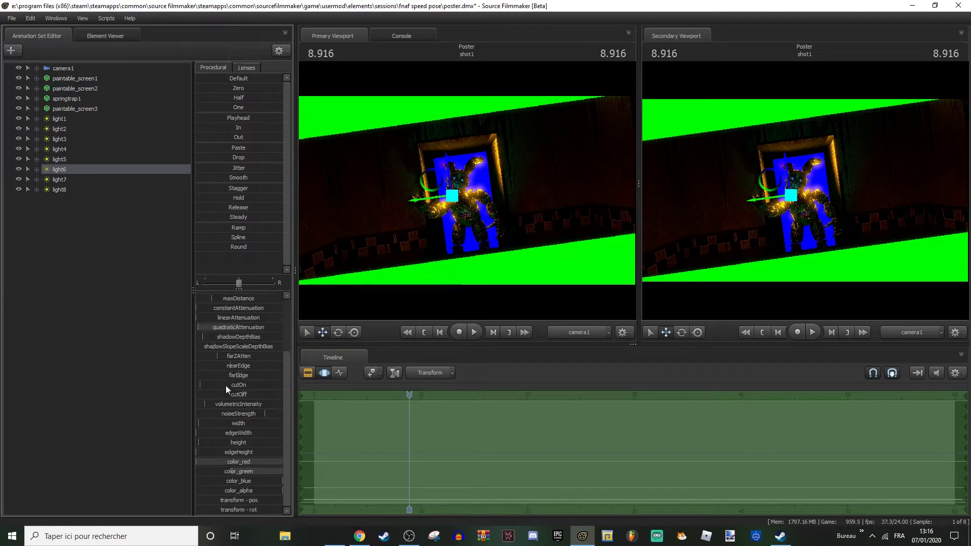
{"action": "left_click", "coordinate": [227, 461]}
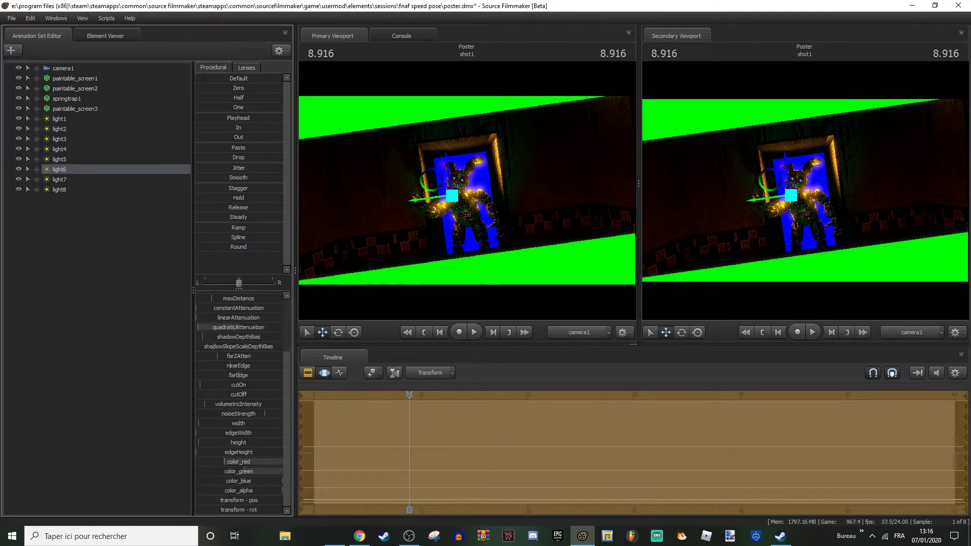
{"action": "left_click", "coordinate": [81, 159]}
{"action": "left_click", "coordinate": [258, 461]}
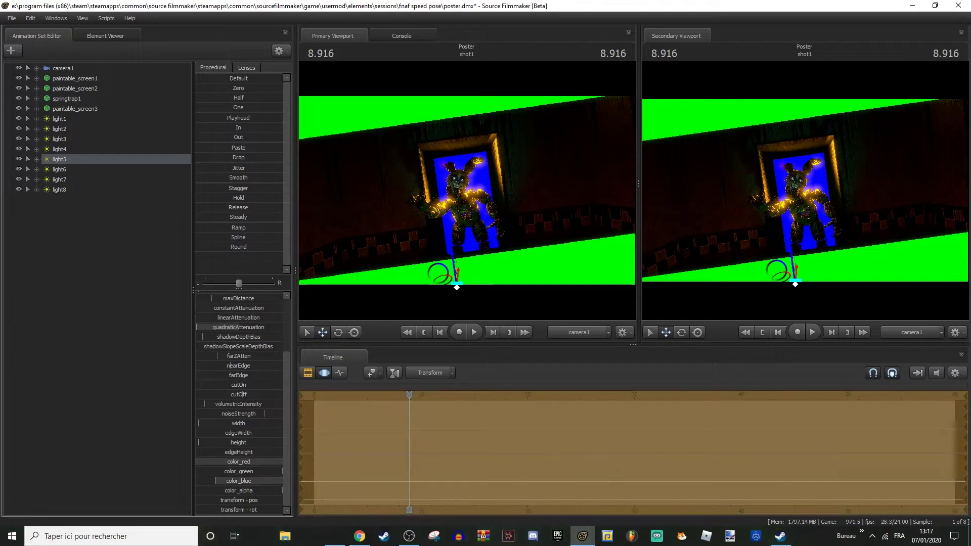
Dim the orange backlights light4, light3, light2 and light1 by lowering their quadraticAttenuation.
{"action": "left_click", "coordinate": [61, 149]}
{"action": "left_click_drag", "start_coordinate": [237, 341], "coordinate": [233, 342]}
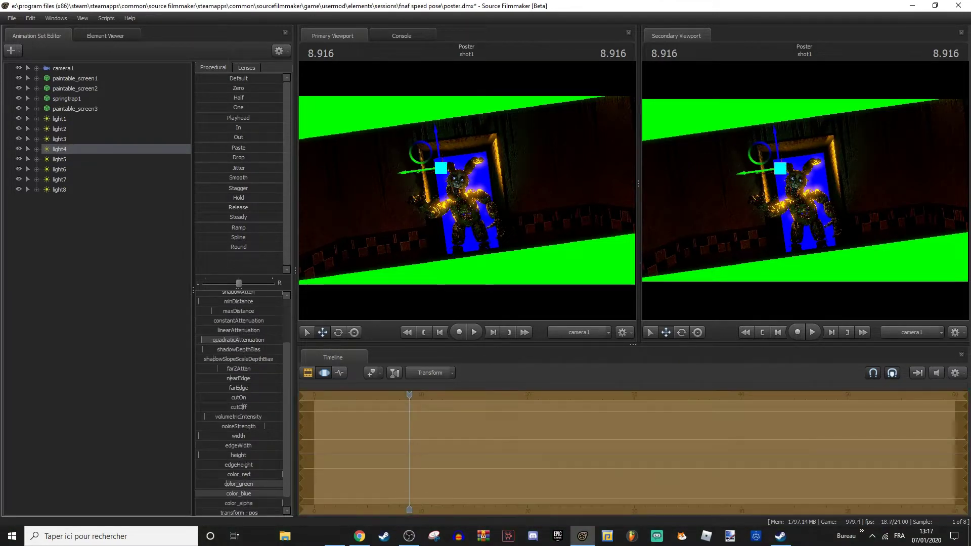
{"action": "left_click", "coordinate": [59, 139]}
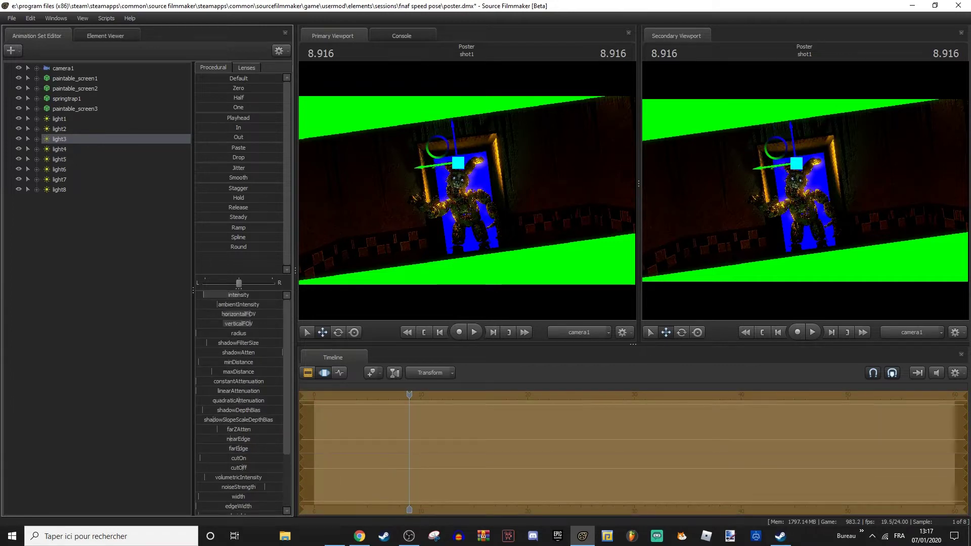
{"action": "scroll", "coordinate": [246, 334], "scroll_direction": "down", "scroll_amount": 3}
{"action": "left_click_drag", "start_coordinate": [240, 328], "coordinate": [207, 328]}
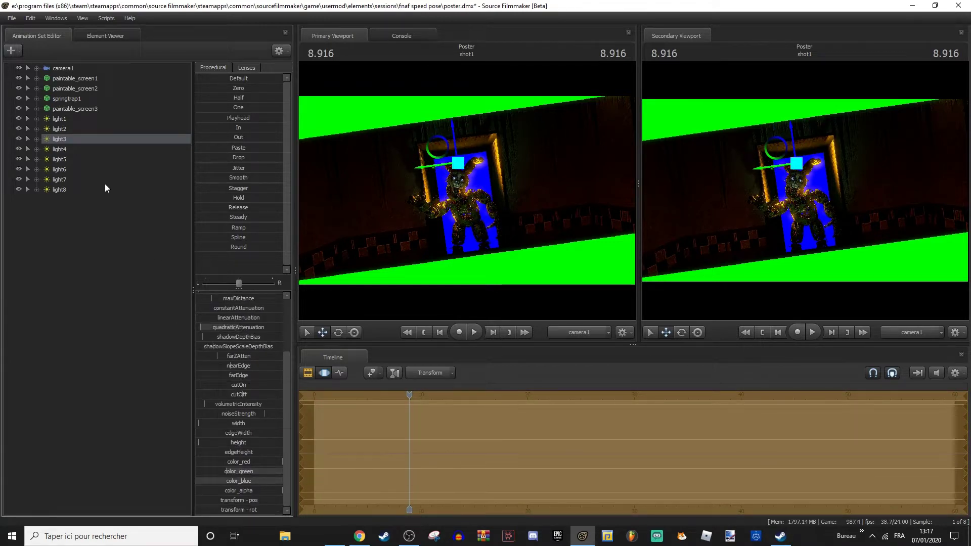
{"action": "left_click", "coordinate": [59, 129]}
{"action": "scroll", "coordinate": [233, 332], "scroll_direction": "down", "scroll_amount": 3}
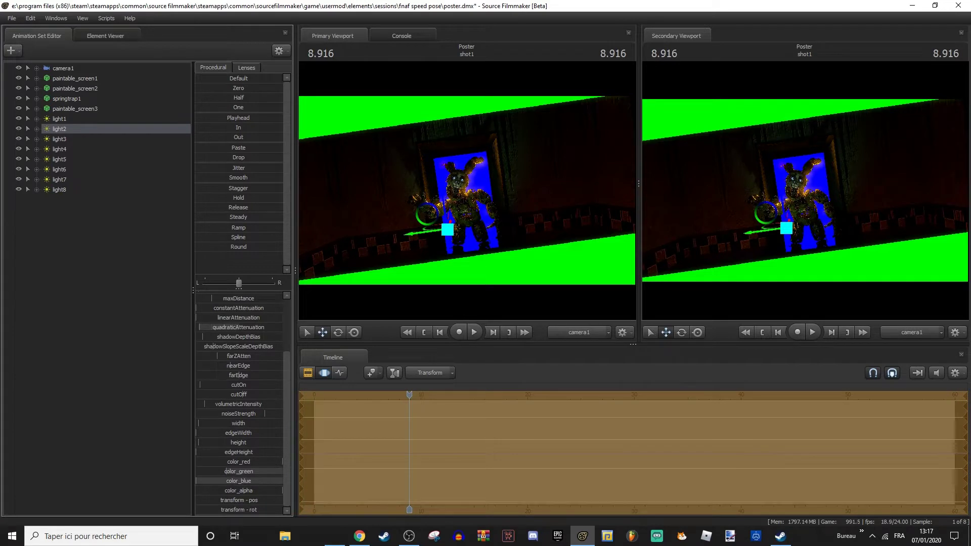
{"action": "left_click", "coordinate": [59, 119]}
{"action": "left_click_drag", "start_coordinate": [239, 327], "coordinate": [198, 327]}
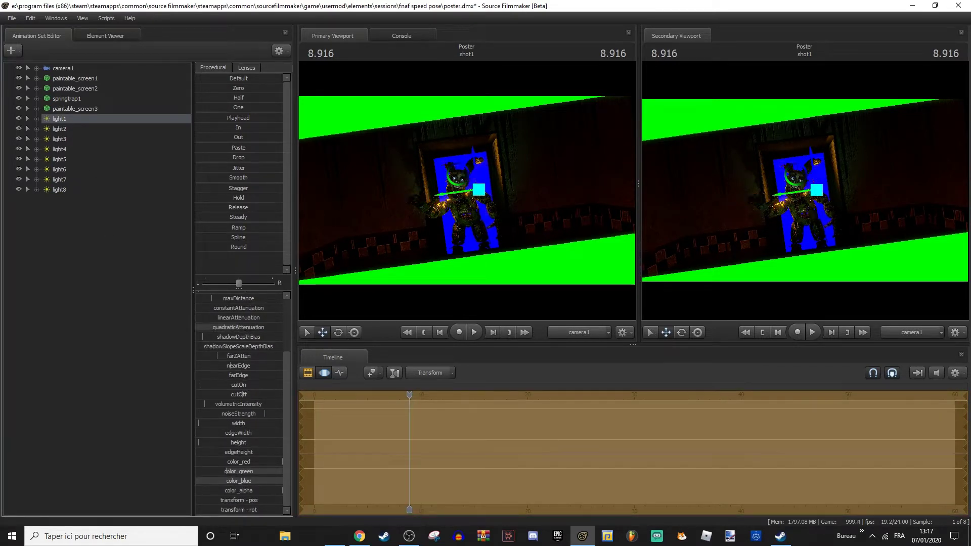
Frame camera1 closer on Springtrap in the doorway and adjust its tone mapping, bloom, SSAOBias and SSAOStrength.
{"action": "left_click", "coordinate": [65, 68]}
{"action": "mouse_move", "coordinate": [197, 294]}
{"action": "left_mouse_down"}
{"action": "mouse_move", "coordinate": [236, 295]}
{"action": "mouse_move", "coordinate": [216, 294]}
{"action": "mouse_move", "coordinate": [233, 294]}
{"action": "mouse_move", "coordinate": [217, 295]}
{"action": "mouse_move", "coordinate": [245, 306]}
{"action": "mouse_move", "coordinate": [223, 308]}
{"action": "mouse_move", "coordinate": [273, 333]}
{"action": "mouse_move", "coordinate": [252, 333]}
{"action": "mouse_move", "coordinate": [280, 353]}
{"action": "mouse_move", "coordinate": [198, 352]}
{"action": "mouse_move", "coordinate": [215, 354]}
{"action": "left_mouse_up"}
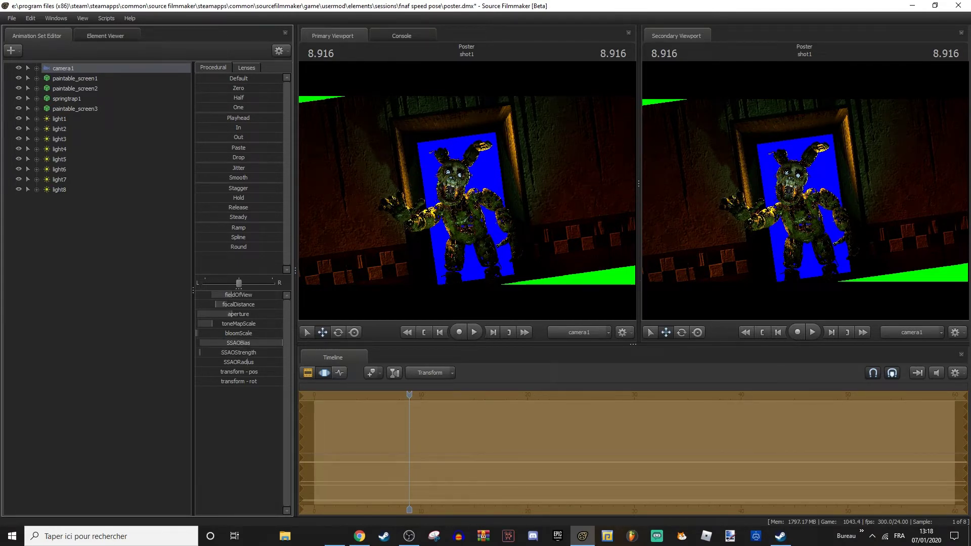
{"action": "left_click_drag", "start_coordinate": [215, 354], "coordinate": [216, 353]}
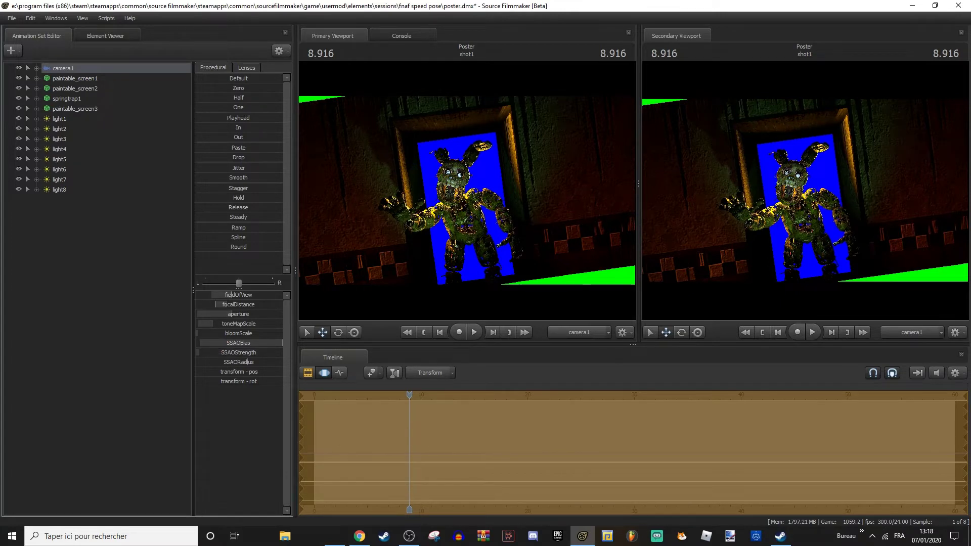
Adjust camera1's SSAORadius, lower its toneMapScale, increase focalDistance and raise aperture to the maximum.
{"action": "left_click_drag", "start_coordinate": [273, 362], "coordinate": [200, 362]}
{"action": "left_click_drag", "start_coordinate": [223, 324], "coordinate": [287, 313]}
{"action": "key", "text": "Return"}
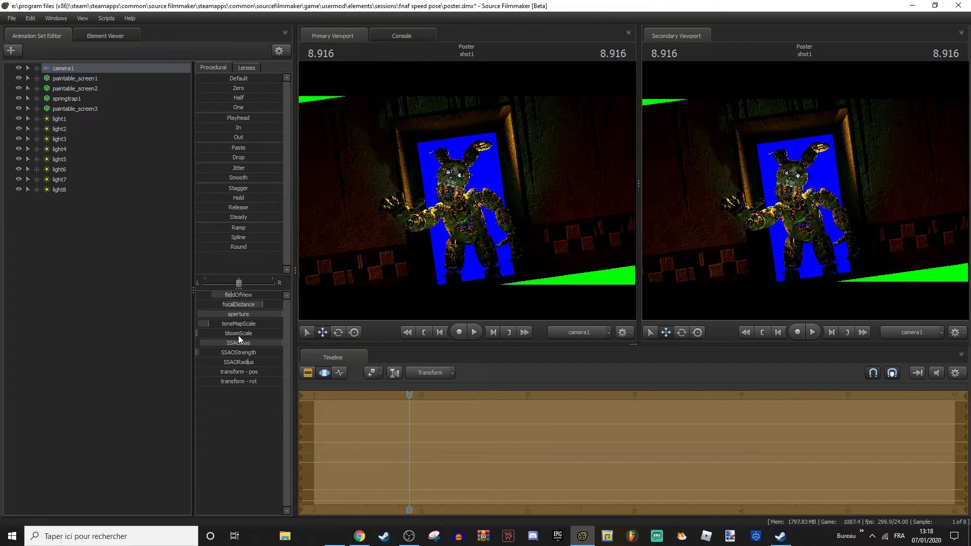
{"action": "mouse_move", "coordinate": [246, 341]}
{"action": "left_mouse_down"}
{"action": "mouse_move", "coordinate": [268, 354]}
{"action": "mouse_move", "coordinate": [260, 354]}
{"action": "left_mouse_up"}
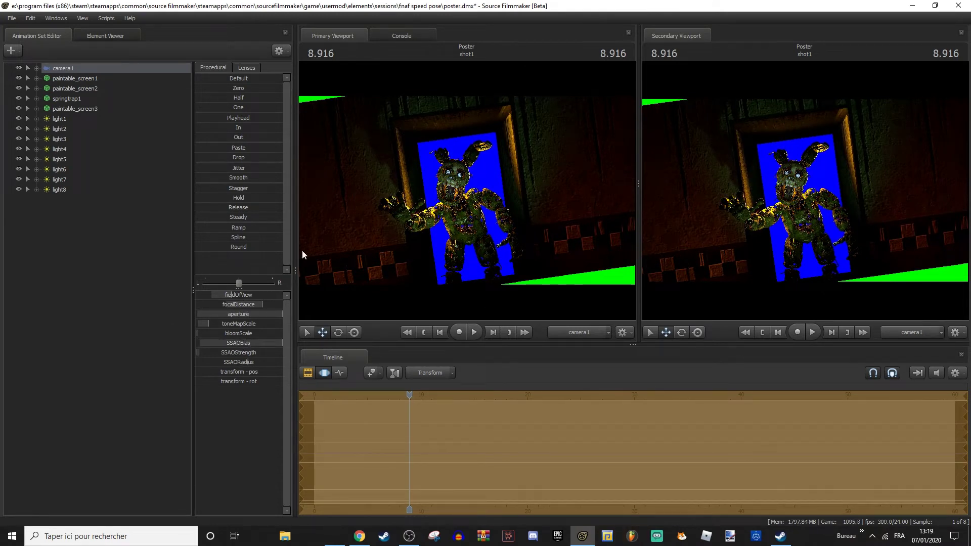
Start a poster export of the scene, saving the session first.
{"action": "left_click", "coordinate": [11, 18]}
{"action": "mouse_move", "coordinate": [78, 121]}
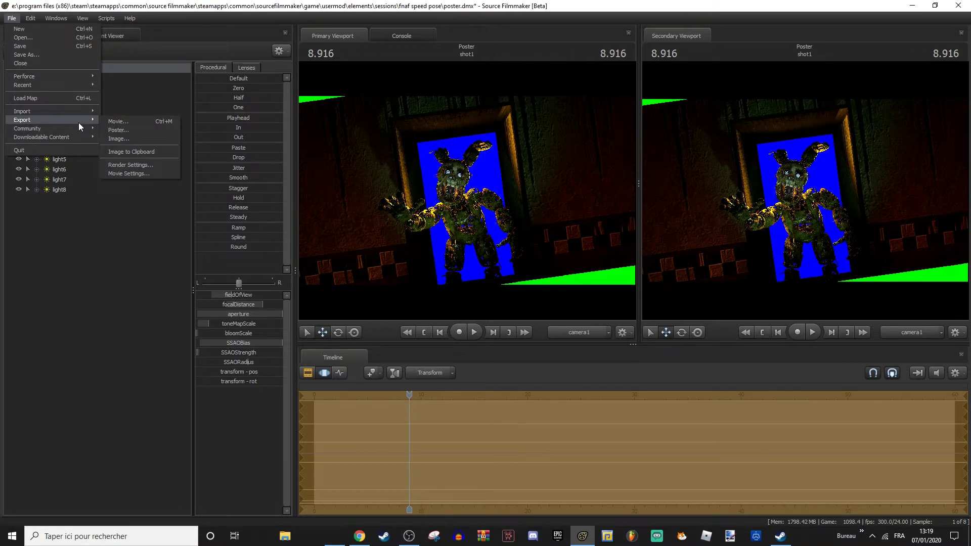
{"action": "left_click", "coordinate": [133, 130]}
{"action": "left_click", "coordinate": [437, 275]}
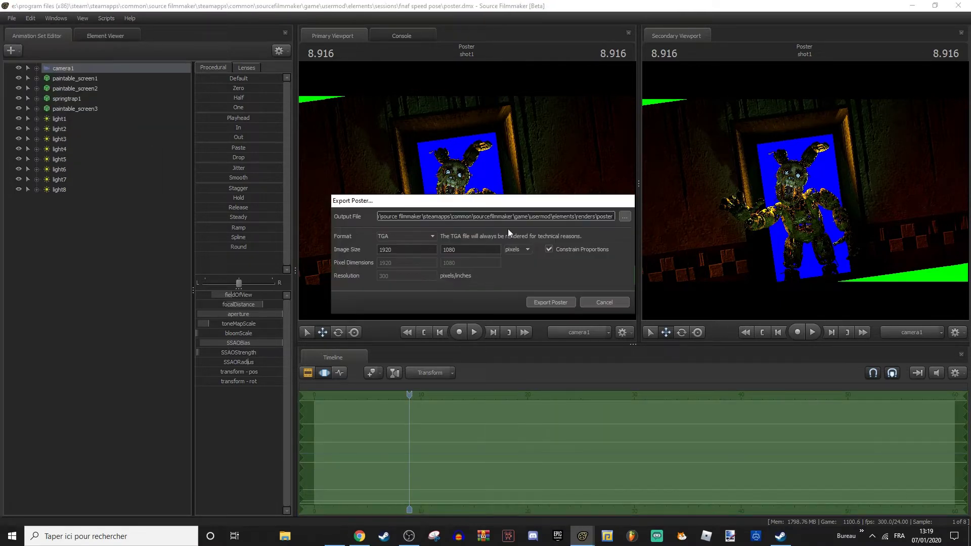
Create a SpeedPose folder inside E:\SFM and open it as the poster's output location.
{"action": "left_click", "coordinate": [625, 217]}
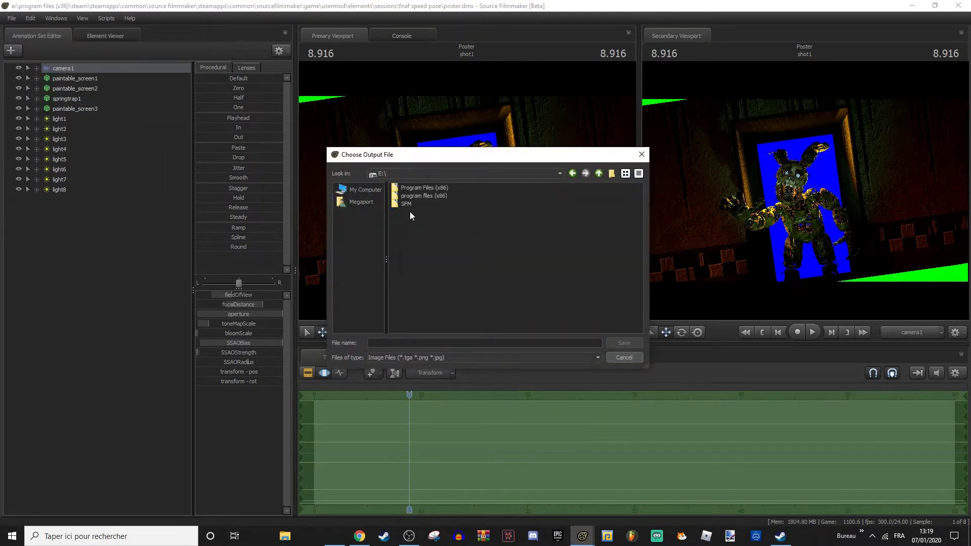
{"action": "double_click", "coordinate": [519, 252]}
{"action": "right_click", "coordinate": [398, 242]}
{"action": "left_click", "coordinate": [427, 252]}
{"action": "type", "text": "SpeedPose"}
{"action": "key", "text": "Return"}
{"action": "key", "text": "Return"}
Name the output file "Springtrap in fire" and export the poster as a 1920 x 1080 pixel TGA.
{"action": "type", "text": "Spr"}
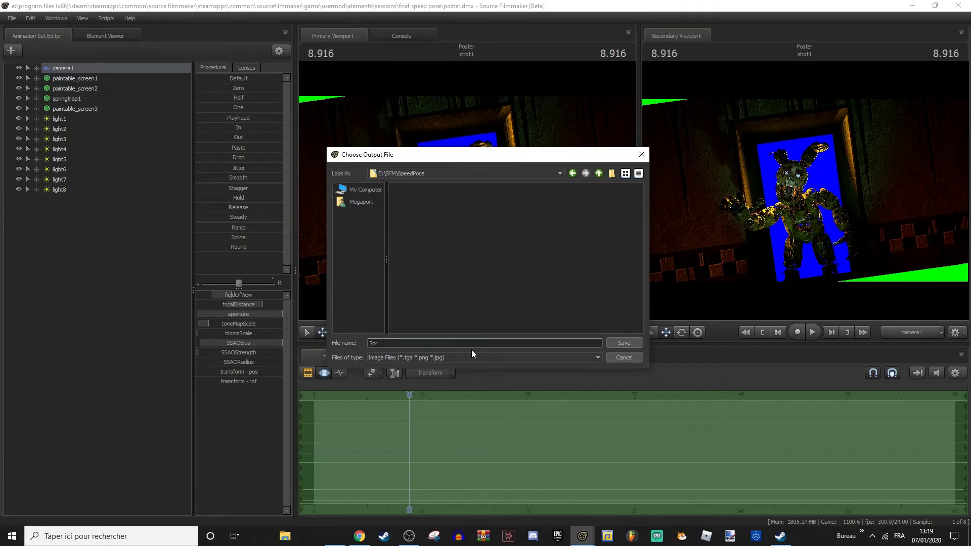
{"action": "type", "text": "ingtrap in fire"}
{"action": "left_click", "coordinate": [611, 342]}
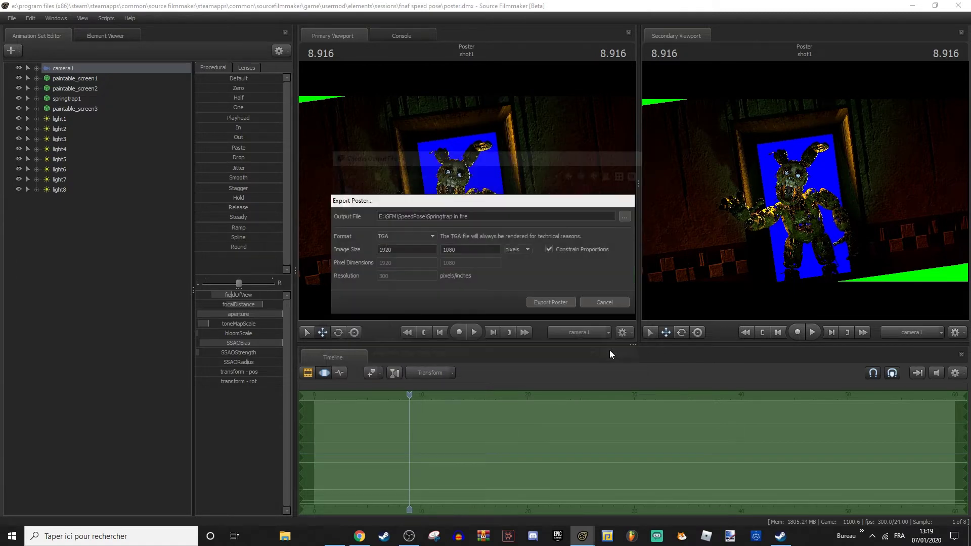
{"action": "left_click", "coordinate": [549, 305]}
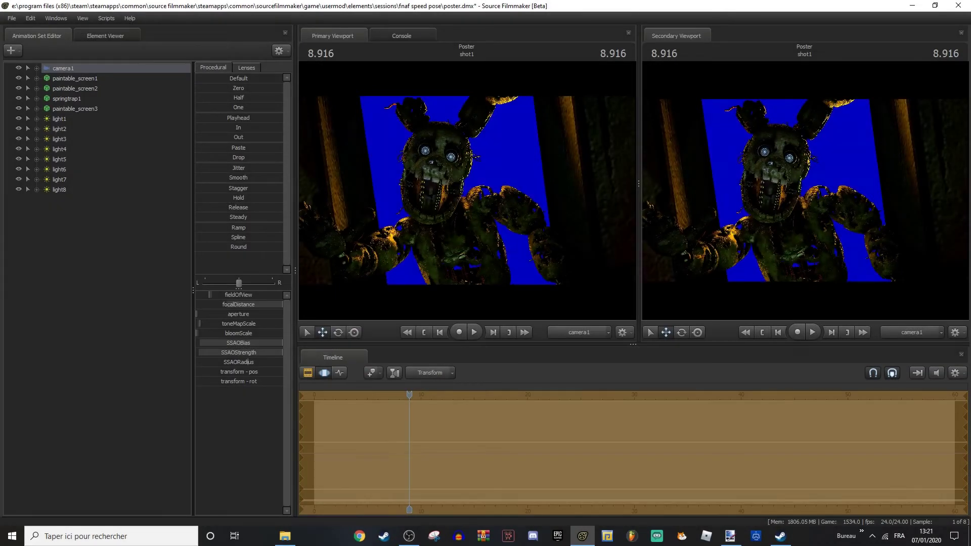
Brighten camera1's close-up of Springtrap by raising toneMapScale.
{"action": "left_click_drag", "start_coordinate": [252, 309], "coordinate": [207, 312]}
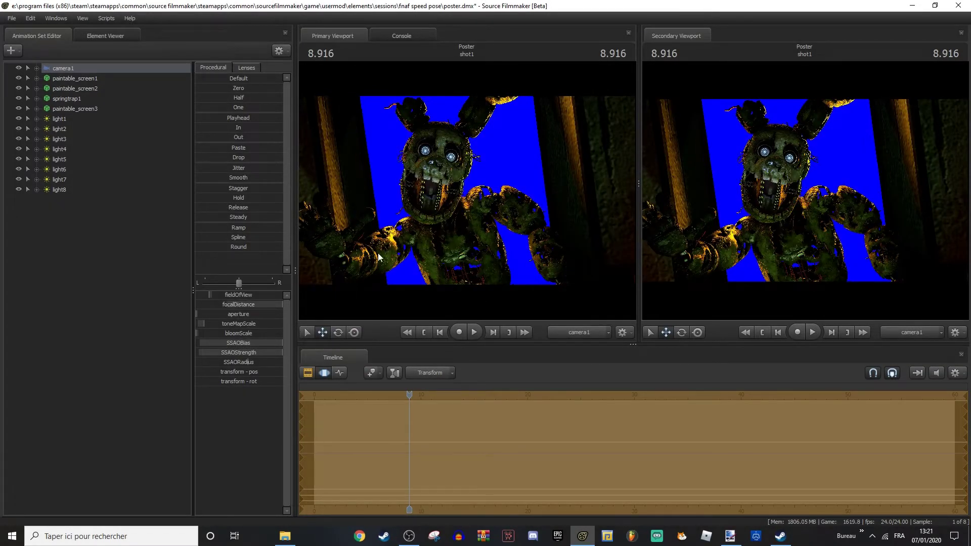
Delete the paintable_screen1 and paintable_screen2 animation sets from the scene.
{"action": "left_click", "coordinate": [90, 88]}
{"action": "right_click", "coordinate": [87, 78]}
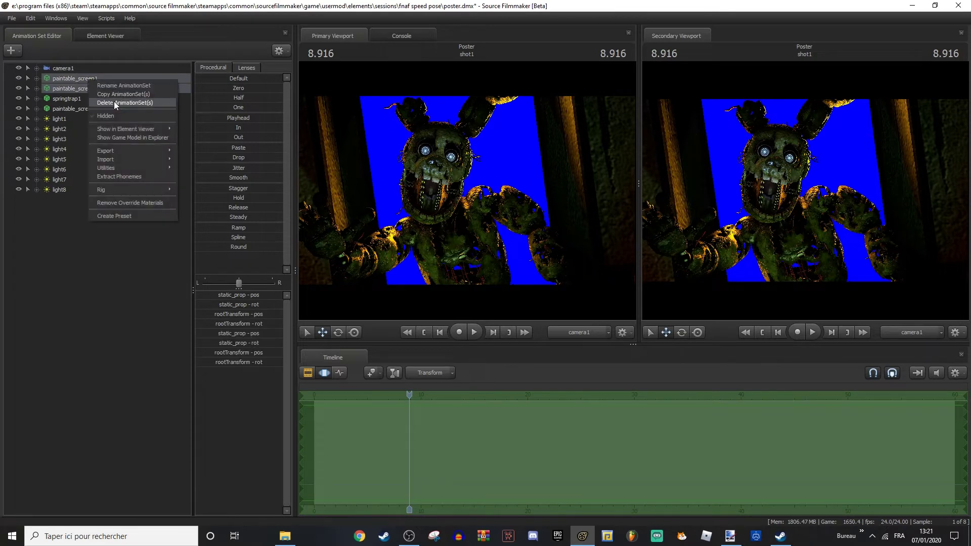
{"action": "left_click", "coordinate": [116, 104]}
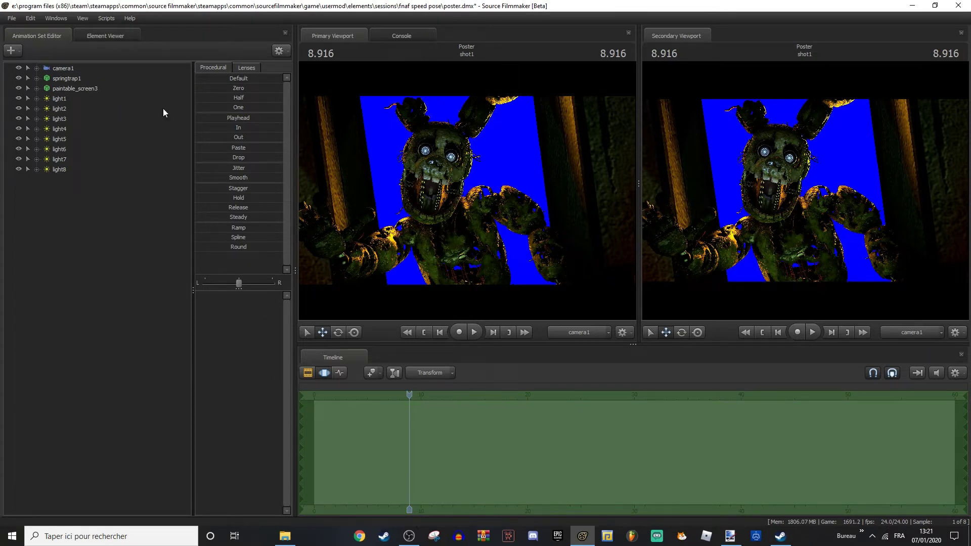
Save the session and export the close-up poster as "Springtrap in fire", a 1920 x 1080 pixel TGA.
{"action": "left_click", "coordinate": [14, 20]}
{"action": "mouse_move", "coordinate": [66, 121]}
{"action": "left_click", "coordinate": [136, 132]}
{"action": "key", "text": "Return"}
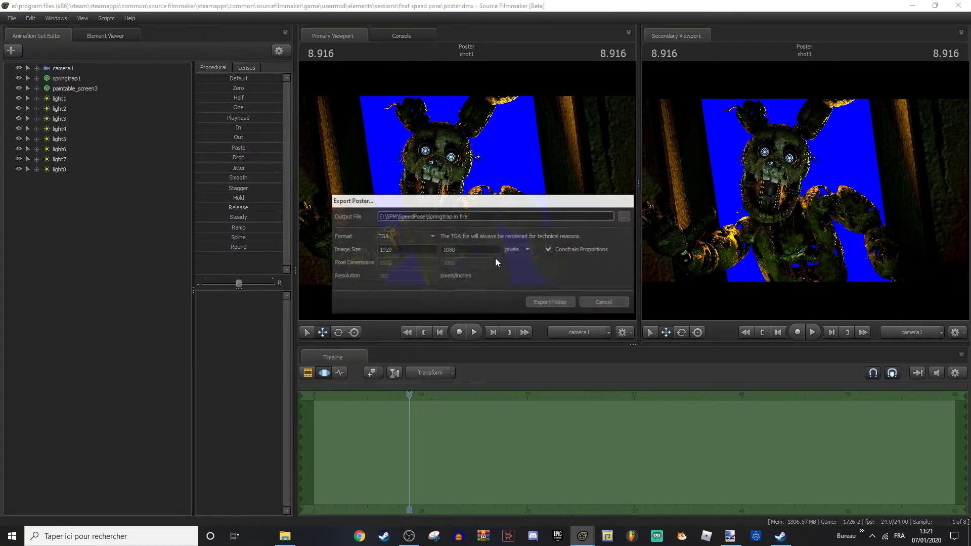
{"action": "left_click", "coordinate": [537, 302]}
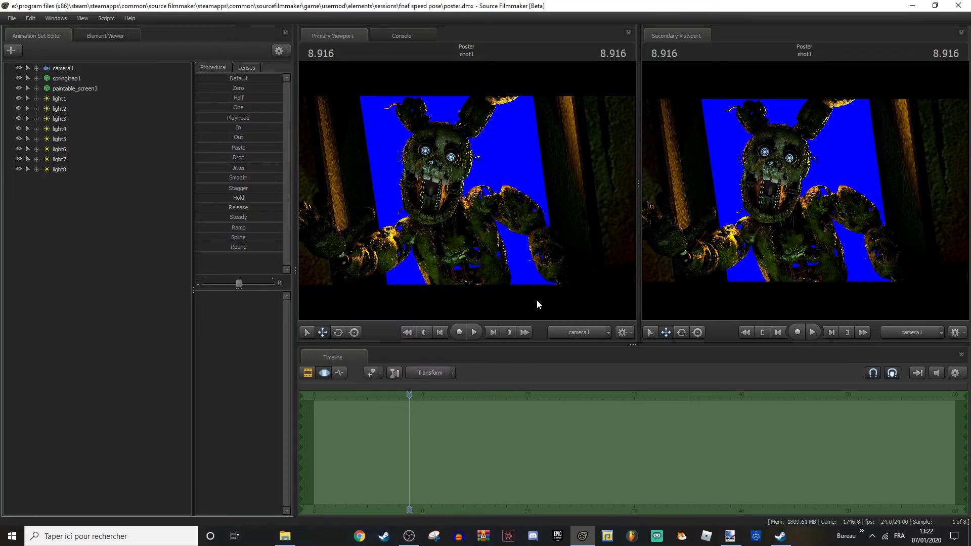
Switch to paint.net and open the newly exported springtrap in fire.tga.
{"action": "left_click", "coordinate": [729, 535]}
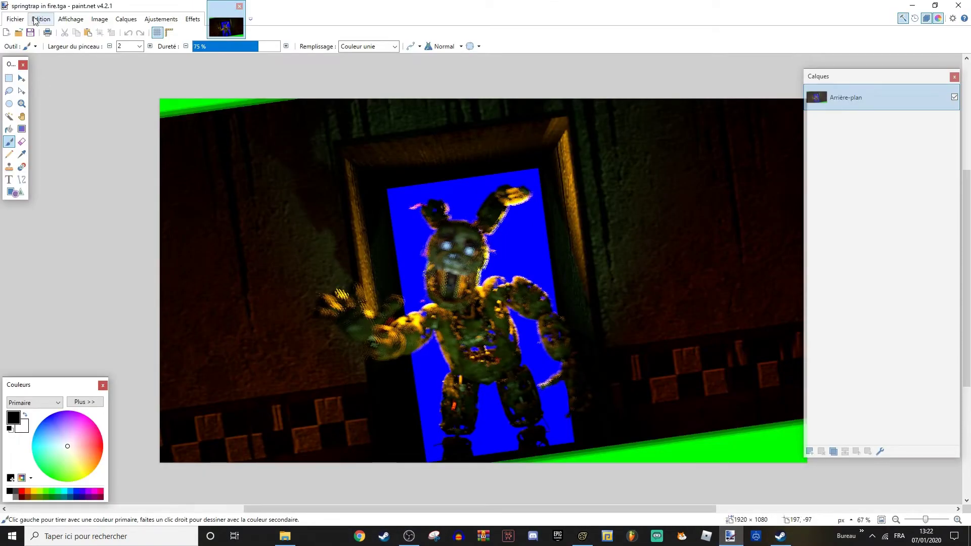
{"action": "left_click", "coordinate": [18, 31]}
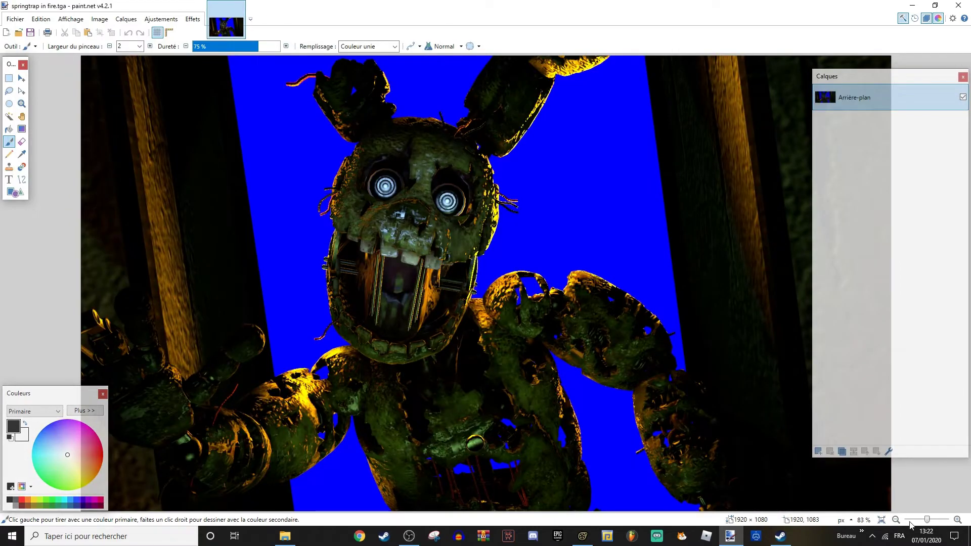
{"action": "left_click", "coordinate": [896, 521]}
Switch to Chrome and browse Google Images for "fire.png".
{"action": "left_click", "coordinate": [359, 536]}
{"action": "left_click", "coordinate": [416, 264]}
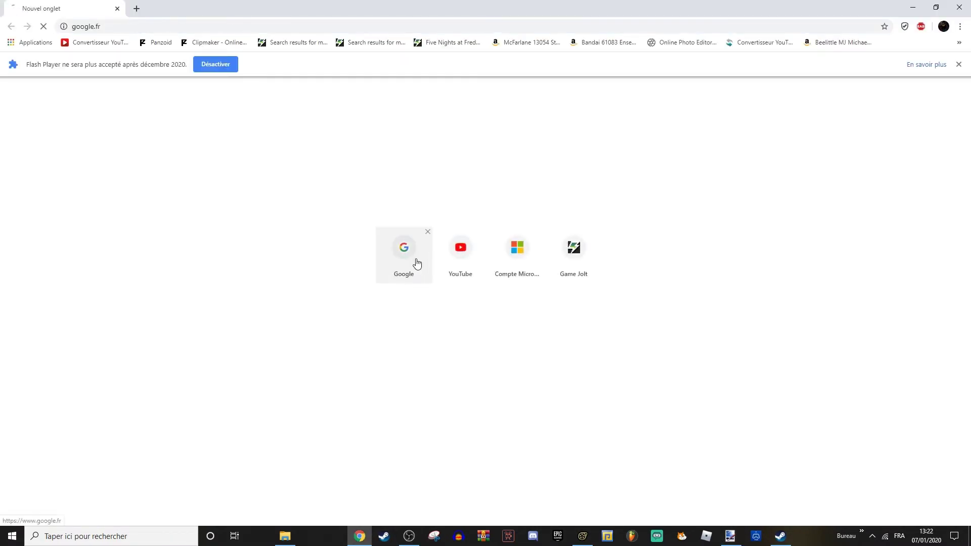
{"action": "type", "text": "fire.png"}
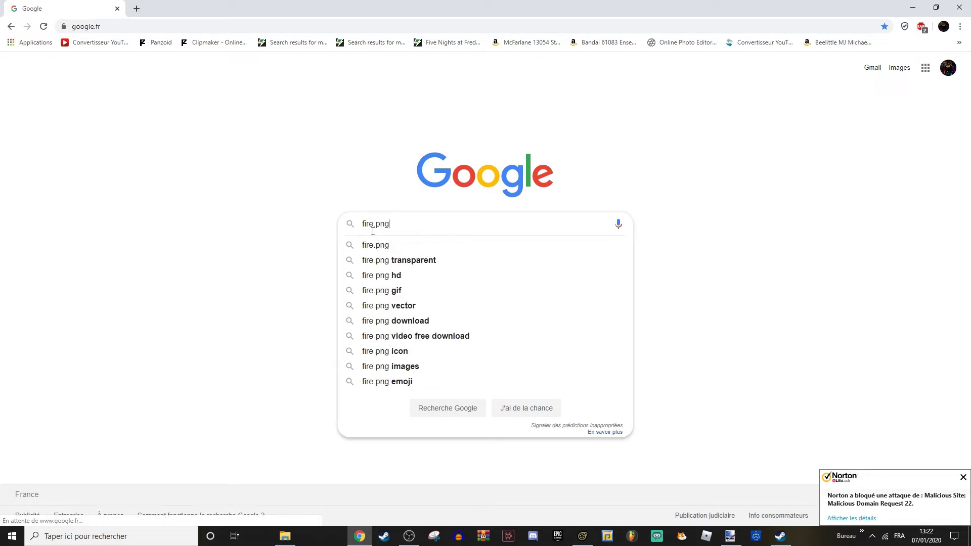
{"action": "key", "text": "Return"}
{"action": "left_click", "coordinate": [137, 104]}
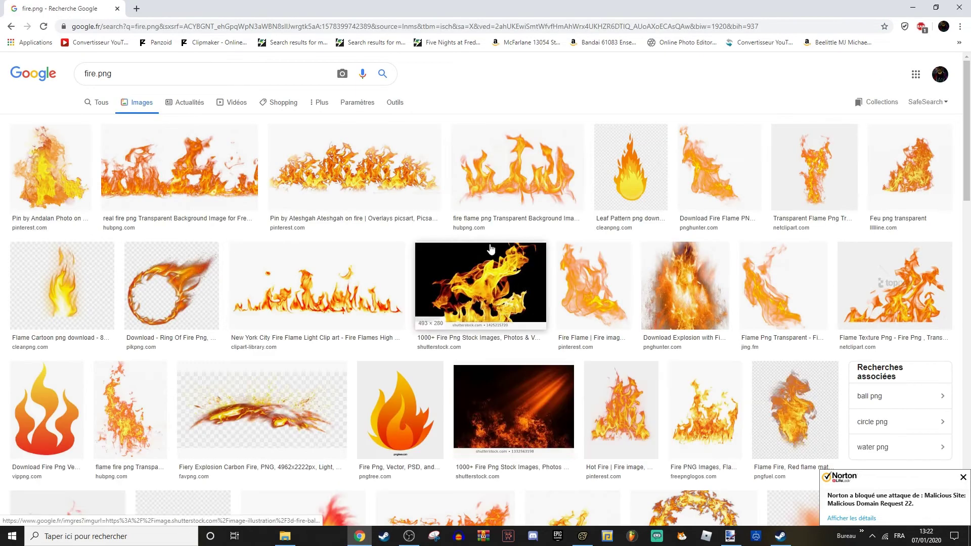
{"action": "scroll", "coordinate": [369, 275], "scroll_direction": "down", "scroll_amount": 5}
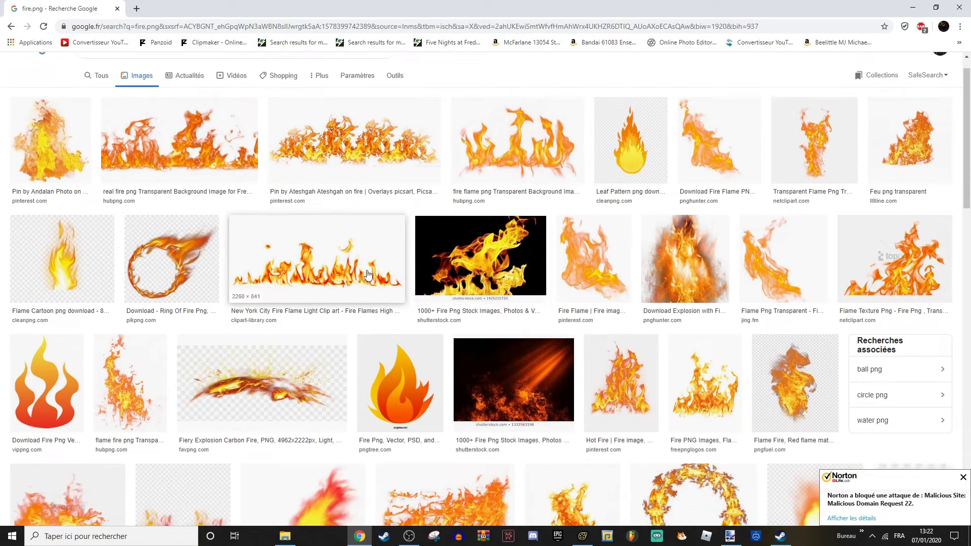
{"action": "scroll", "coordinate": [203, 103], "scroll_direction": "up", "scroll_amount": 5}
Change the image search term to "fire".
{"action": "left_click", "coordinate": [167, 76]}
{"action": "key", "text": "BackSpace"}
{"action": "key", "text": "BackSpace"}
{"action": "key", "text": "BackSpace"}
{"action": "key", "text": "BackSpace"}
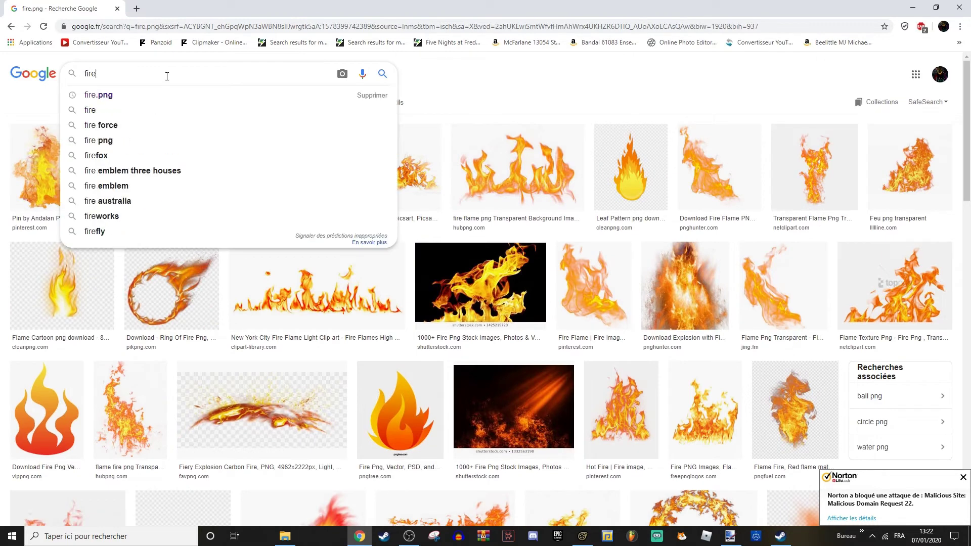
{"action": "key", "text": "Return"}
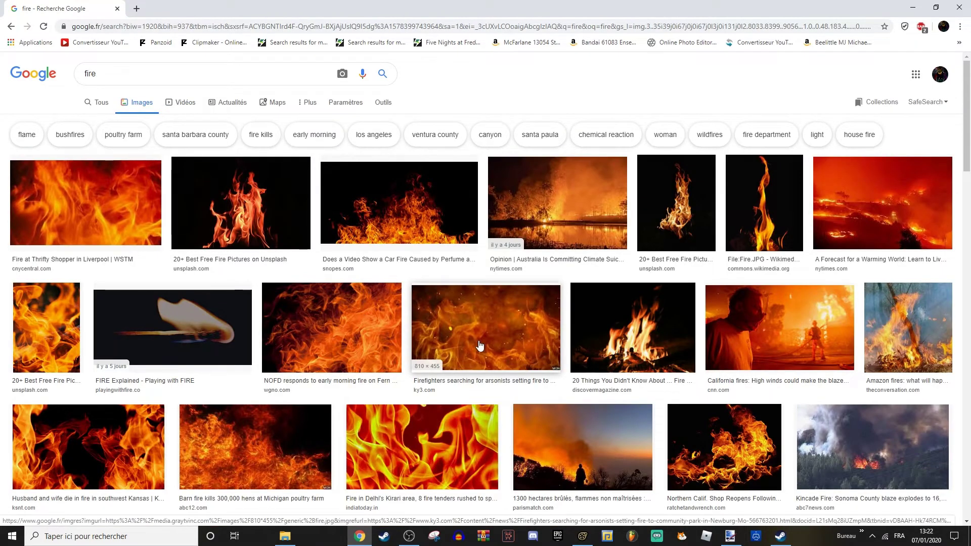
Find the portrait close-up of flames from Unsplash in the results and start saving the image.
{"action": "scroll", "coordinate": [480, 345], "scroll_direction": "down", "scroll_amount": 2}
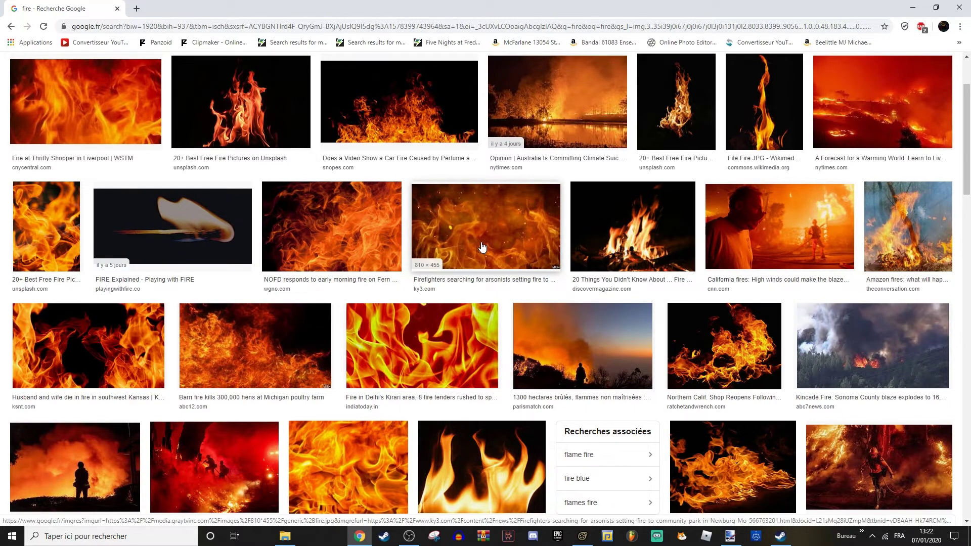
{"action": "left_click", "coordinate": [57, 94]}
{"action": "right_click", "coordinate": [620, 224]}
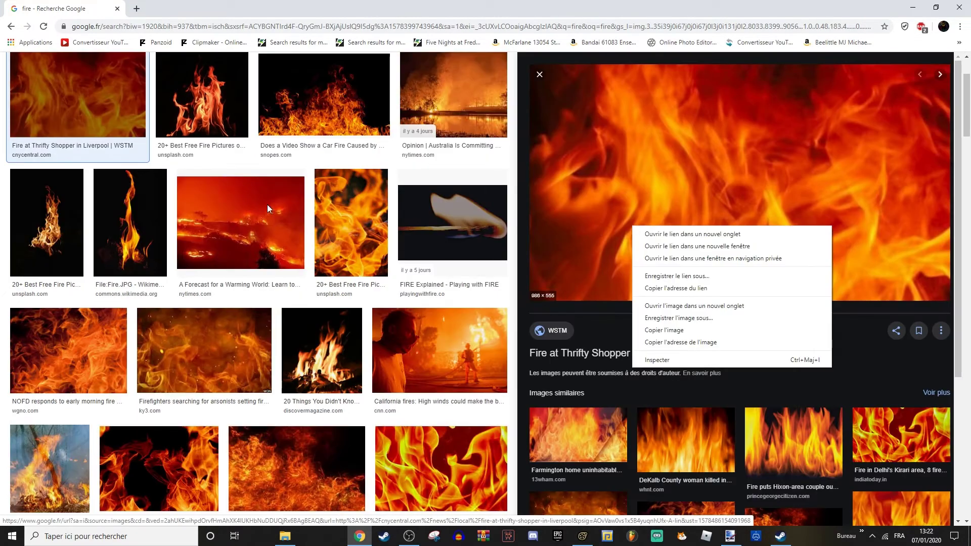
{"action": "left_click", "coordinate": [374, 295]}
{"action": "right_click", "coordinate": [722, 297]}
{"action": "left_click", "coordinate": [758, 381]}
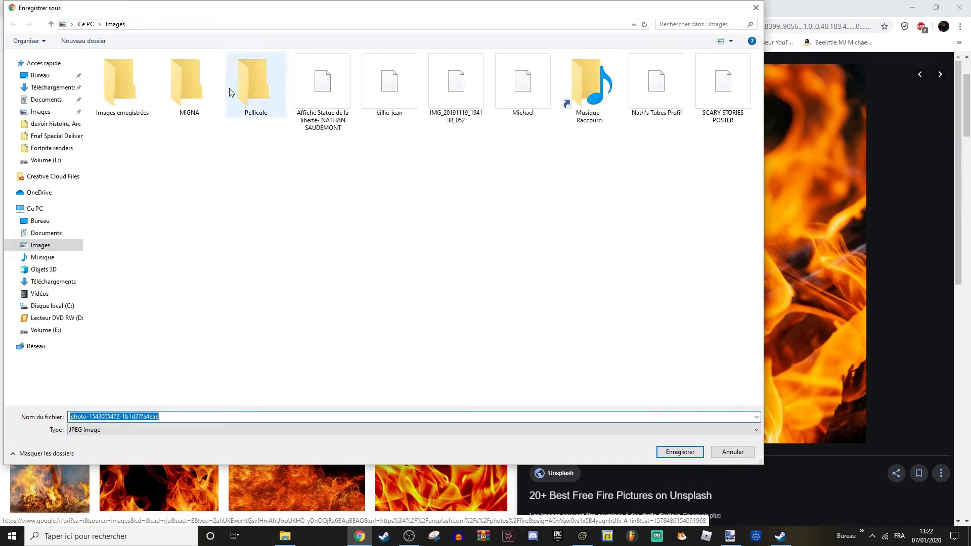
Save the fire photo as a JPEG in the SpeedPose folder on the E: drive.
{"action": "left_click", "coordinate": [46, 330]}
{"action": "double_click", "coordinate": [119, 219]}
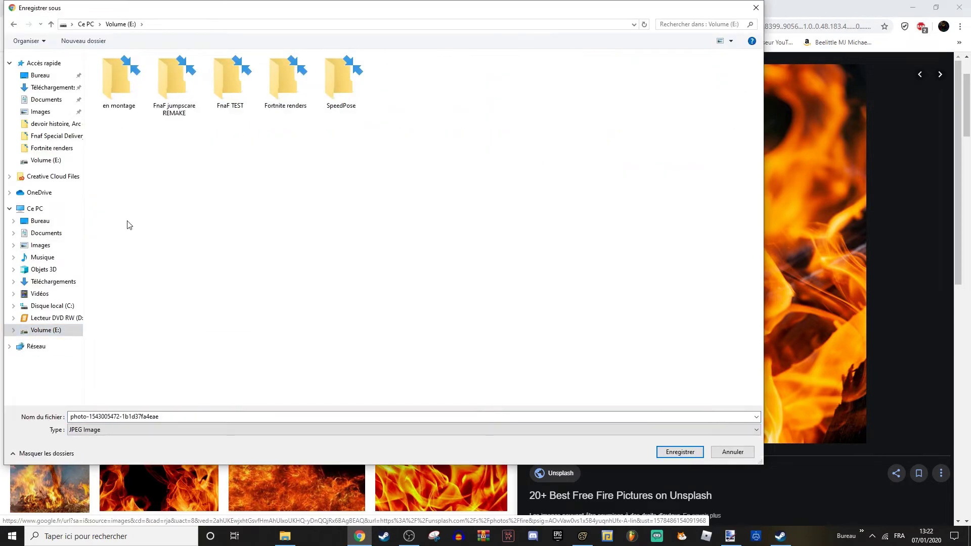
{"action": "double_click", "coordinate": [341, 81]}
{"action": "left_click", "coordinate": [680, 451]}
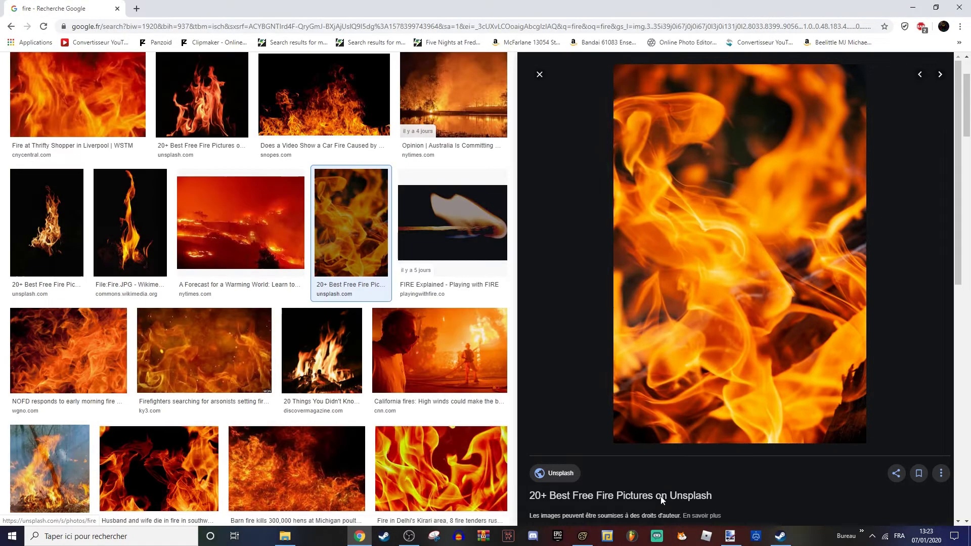
Switch back to paint.net, open the downloaded fire photo and copy the whole image.
{"action": "key", "text": "alt+Tab"}
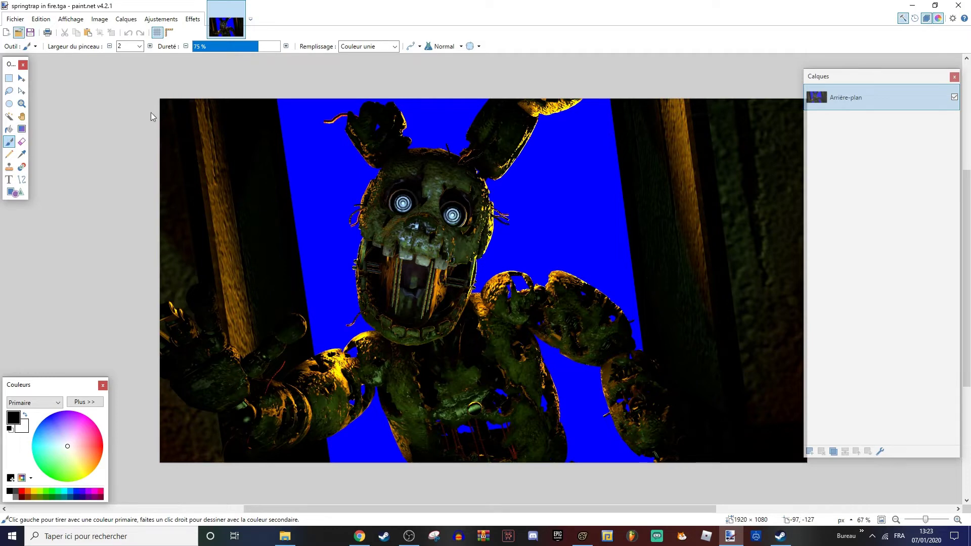
{"action": "key", "text": "ctrl+o"}
{"action": "double_click", "coordinate": [121, 89]}
{"action": "key", "text": "ctrl+a"}
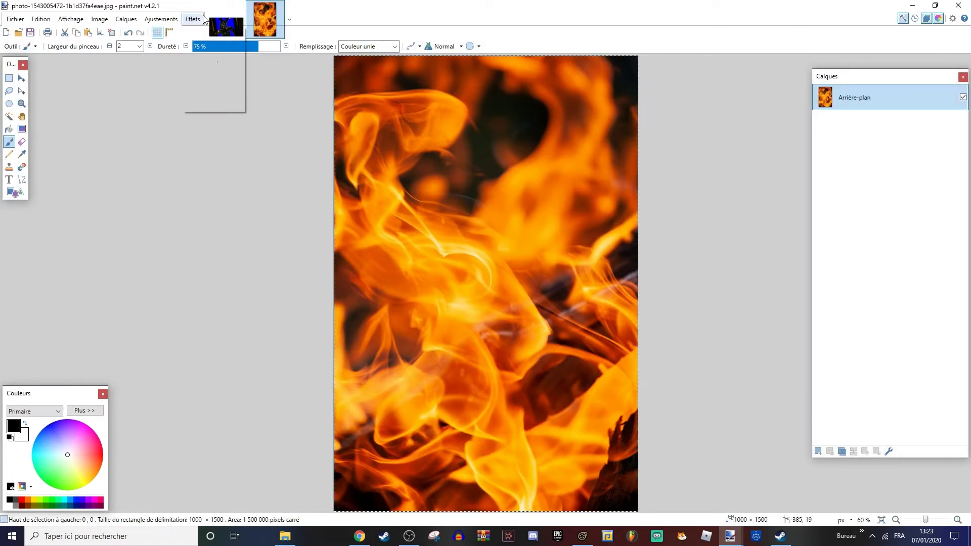
In the Springtrap image, sample the blue and select the large blue background areas with the Magic Wand at 50% tolerance.
{"action": "left_click", "coordinate": [226, 25]}
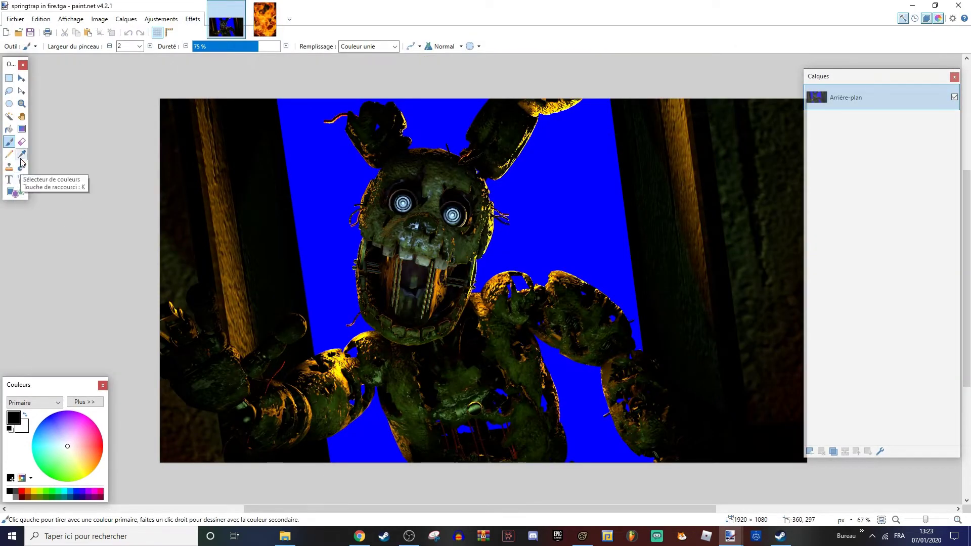
{"action": "left_click", "coordinate": [21, 153]}
{"action": "left_click", "coordinate": [310, 193]}
{"action": "left_click", "coordinate": [9, 116]}
{"action": "left_click", "coordinate": [316, 204]}
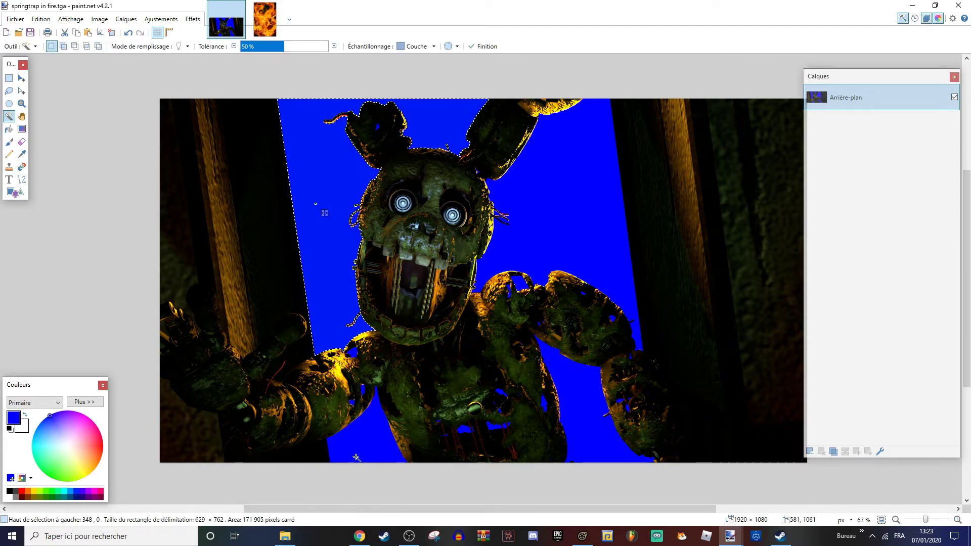
{"action": "left_click", "coordinate": [372, 450], "text": "ctrl"}
{"action": "left_click", "coordinate": [538, 239], "text": "ctrl"}
{"action": "left_click", "coordinate": [579, 397], "text": "ctrl"}
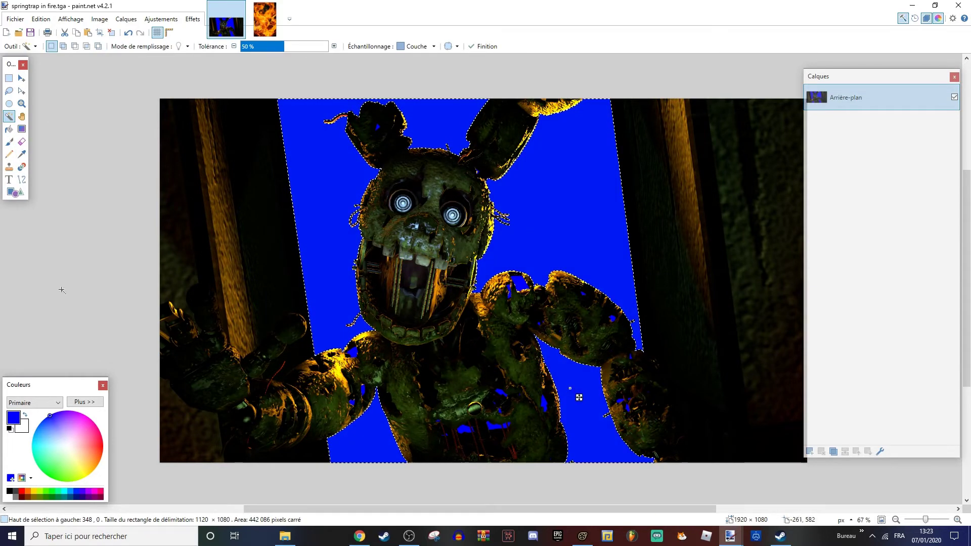
Erase the selected blue background with an 850-wide eraser.
{"action": "left_click", "coordinate": [22, 145]}
{"action": "left_click", "coordinate": [139, 46]}
{"action": "scroll", "coordinate": [135, 245], "scroll_direction": "down", "scroll_amount": 8}
{"action": "left_click", "coordinate": [138, 277]}
{"action": "mouse_move", "coordinate": [243, 242]}
{"action": "left_mouse_down"}
{"action": "mouse_move", "coordinate": [625, 131]}
{"action": "mouse_move", "coordinate": [232, 310]}
{"action": "left_mouse_up"}
Select the small blue patches left inside Springtrap's ears, arms and torso with the Magic Wand and erase them.
{"action": "left_click", "coordinate": [9, 115]}
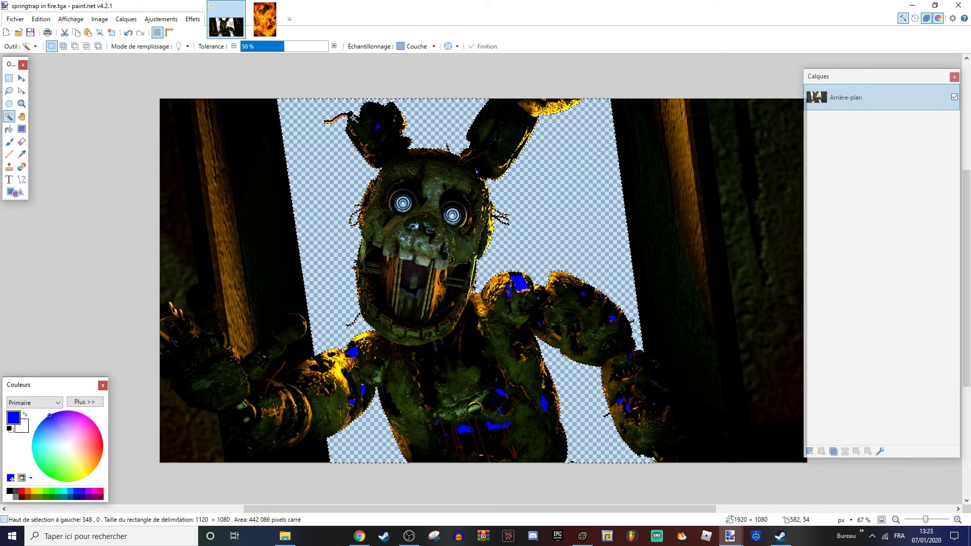
{"action": "left_click", "coordinate": [378, 127]}
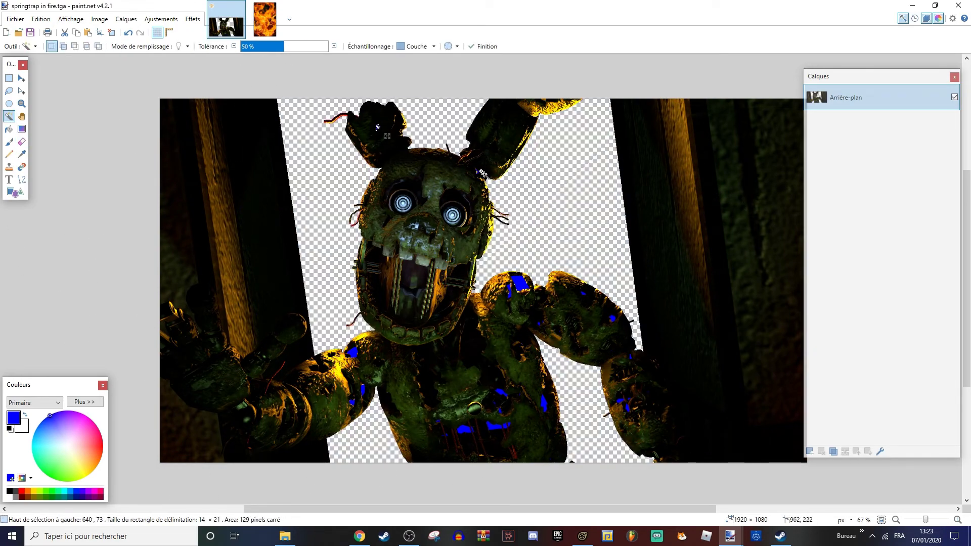
{"action": "left_click", "coordinate": [523, 286], "text": "ctrl"}
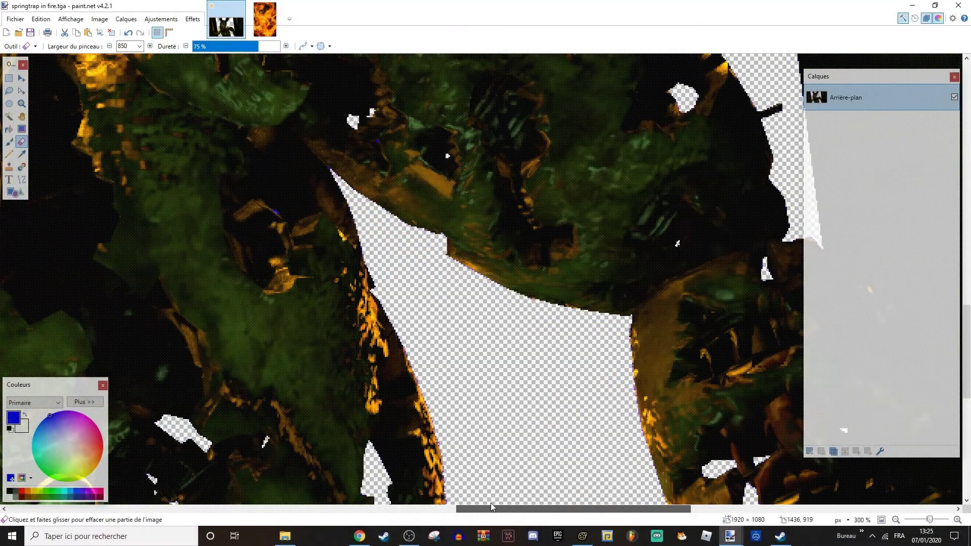
{"action": "scroll", "coordinate": [455, 354], "scroll_direction": "up", "scroll_amount": 2}
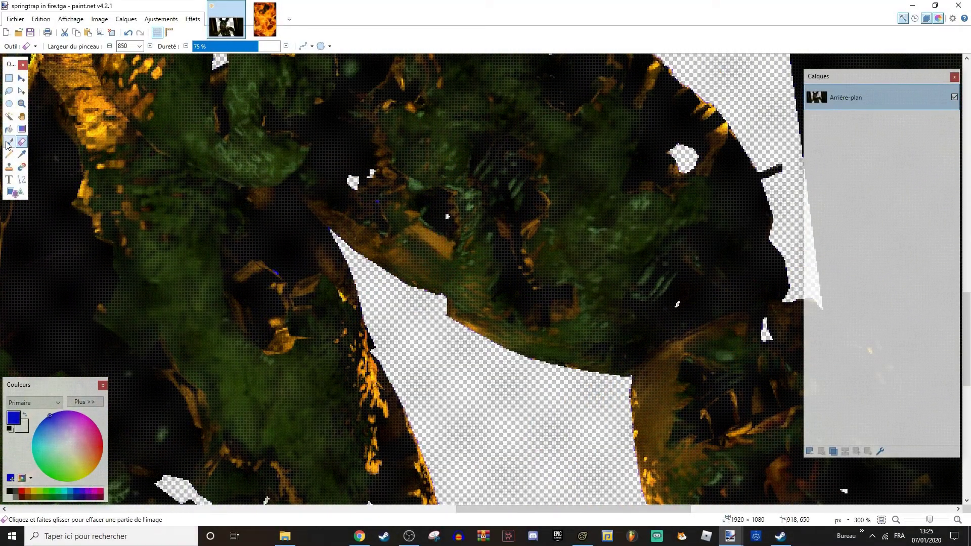
{"action": "left_click", "coordinate": [9, 116]}
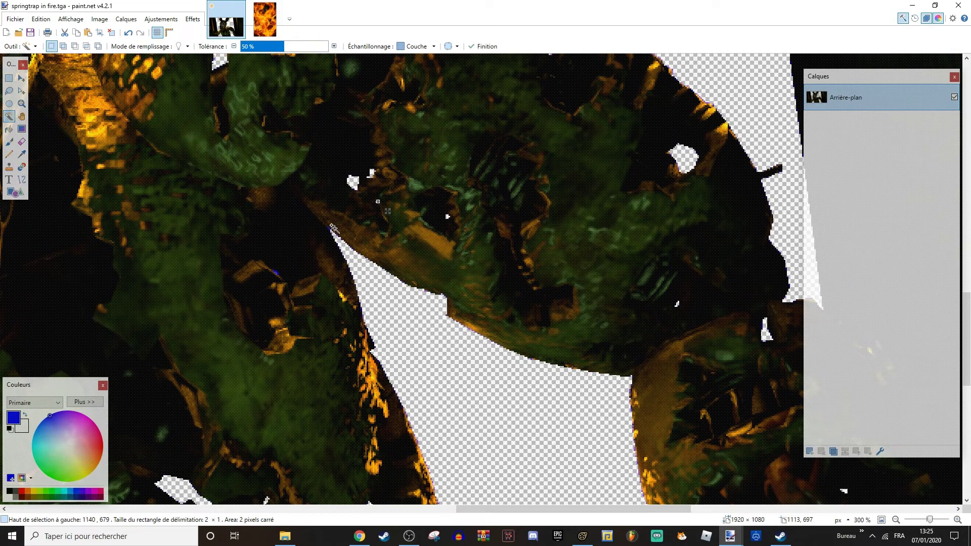
{"action": "left_click", "coordinate": [22, 141]}
{"action": "scroll", "coordinate": [93, 233], "scroll_direction": "left", "scroll_amount": 2}
Select the large transparent areas around Springtrap with the Magic Wand, adding each one to the selection.
{"action": "left_click", "coordinate": [895, 520]}
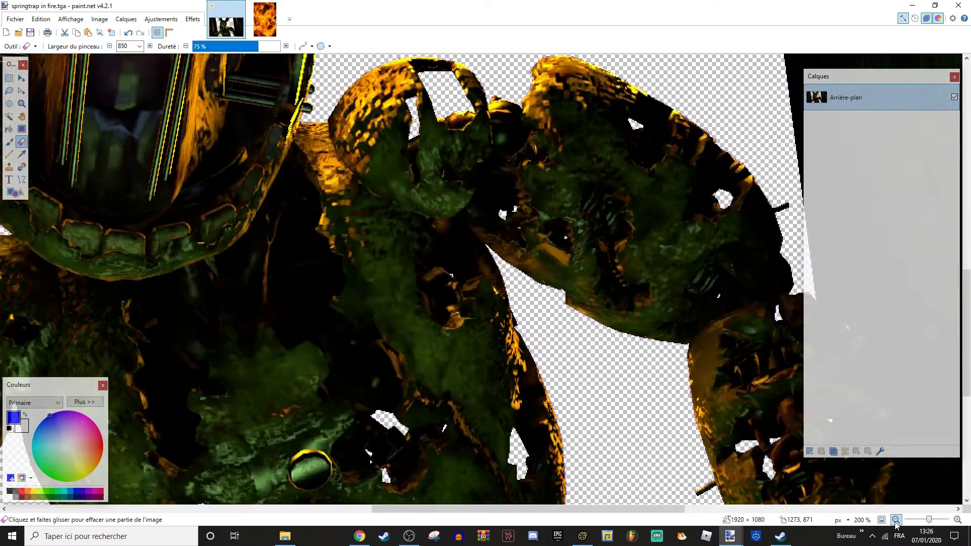
{"action": "left_click", "coordinate": [896, 520]}
{"action": "left_click", "coordinate": [895, 519]}
{"action": "left_click", "coordinate": [896, 519]}
{"action": "scroll", "coordinate": [626, 398], "scroll_direction": "up", "scroll_amount": 2}
{"action": "left_click", "coordinate": [9, 116]}
{"action": "left_click", "coordinate": [296, 211], "text": "ctrl"}
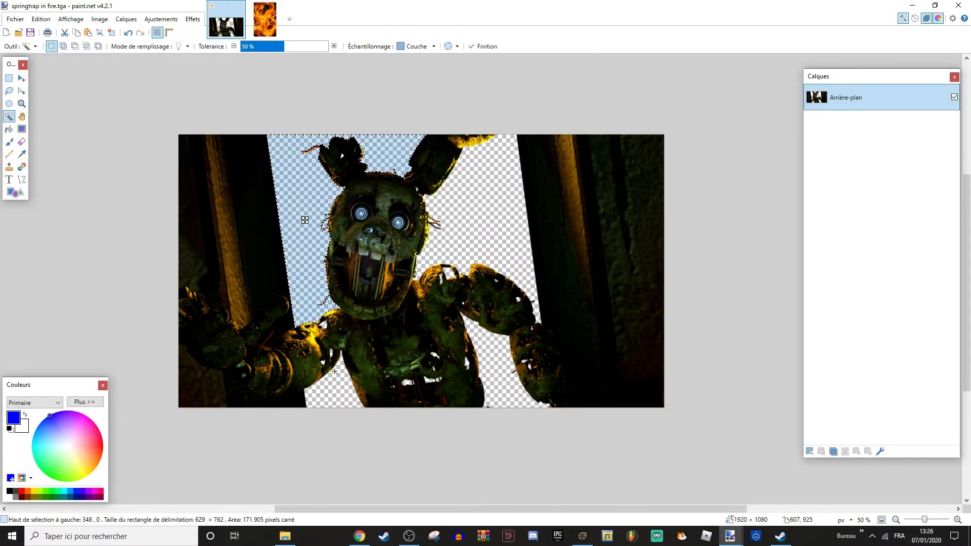
{"action": "left_click", "coordinate": [334, 393], "text": "ctrl"}
{"action": "left_click", "coordinate": [479, 395], "text": "ctrl"}
{"action": "left_click", "coordinate": [468, 255], "text": "ctrl"}
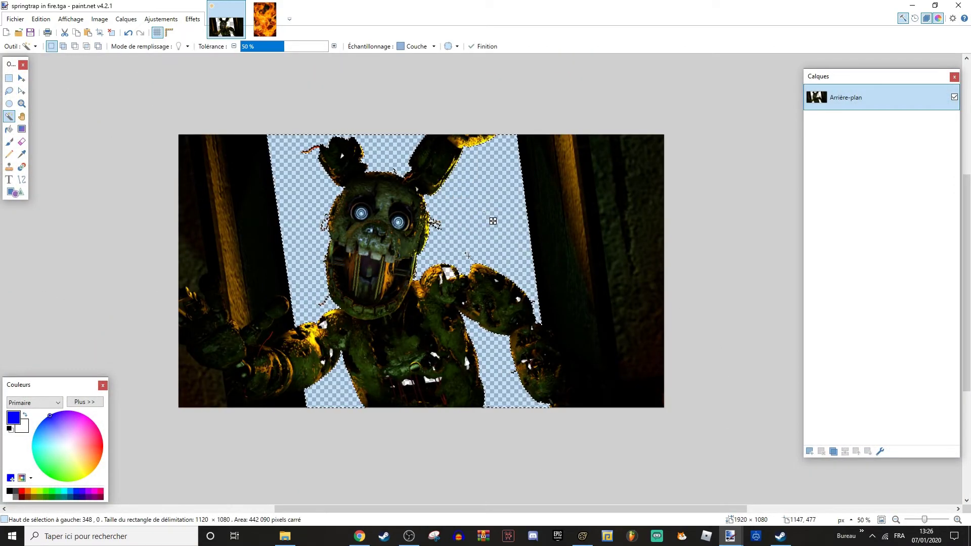
Add gaps in Springtrap's body to the selection, raise the tolerance to 61%, erase the remaining fringe and deselect.
{"action": "left_click", "coordinate": [445, 274], "text": "ctrl"}
{"action": "left_click", "coordinate": [422, 380], "text": "ctrl"}
{"action": "left_click", "coordinate": [324, 325], "text": "ctrl"}
{"action": "left_click_drag", "start_coordinate": [283, 46], "coordinate": [303, 75]}
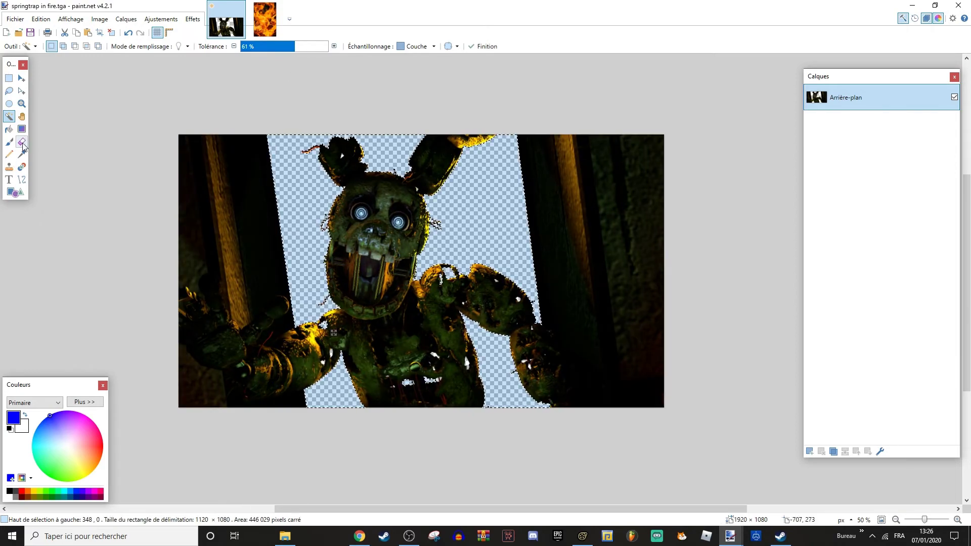
{"action": "key", "text": "e"}
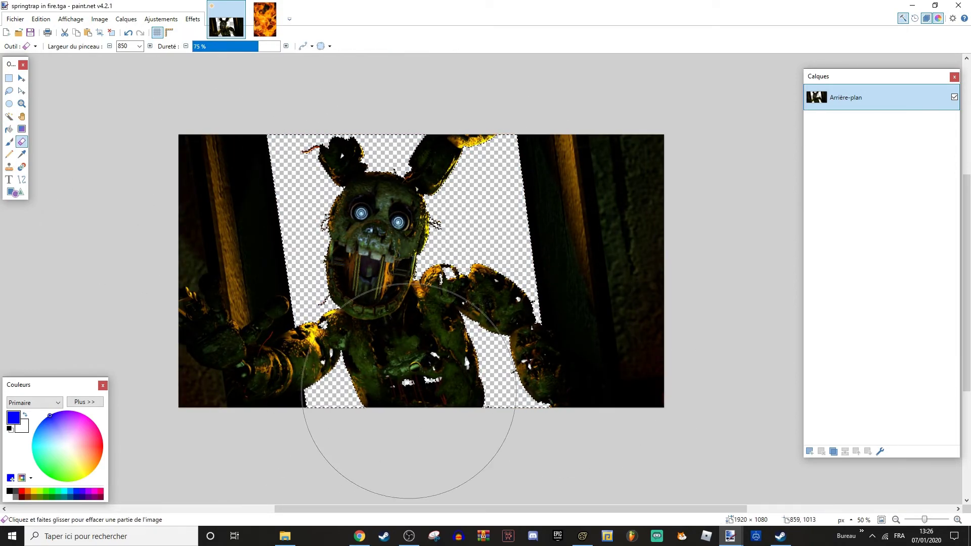
{"action": "left_click", "coordinate": [9, 78]}
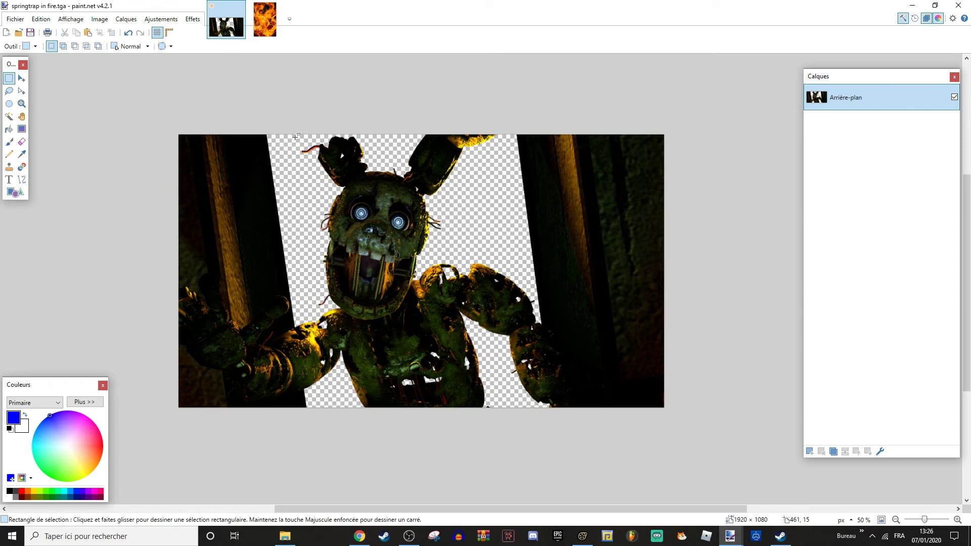
Add a new layer to the Springtrap image and paste the fire photo onto it, keeping the canvas size.
{"action": "left_click", "coordinate": [265, 20]}
{"action": "left_click", "coordinate": [226, 19]}
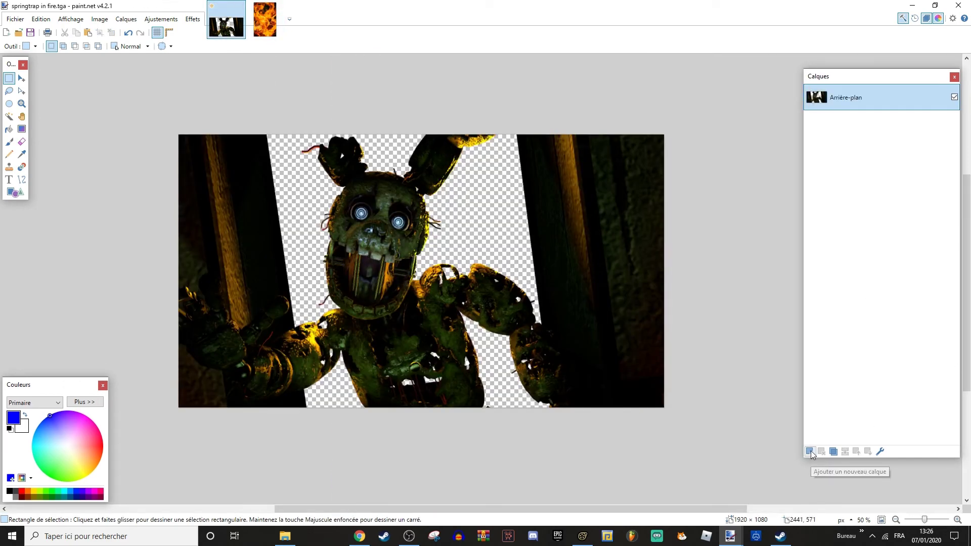
{"action": "left_click", "coordinate": [810, 451]}
{"action": "key", "text": "ctrl+v"}
{"action": "left_click", "coordinate": [529, 363]}
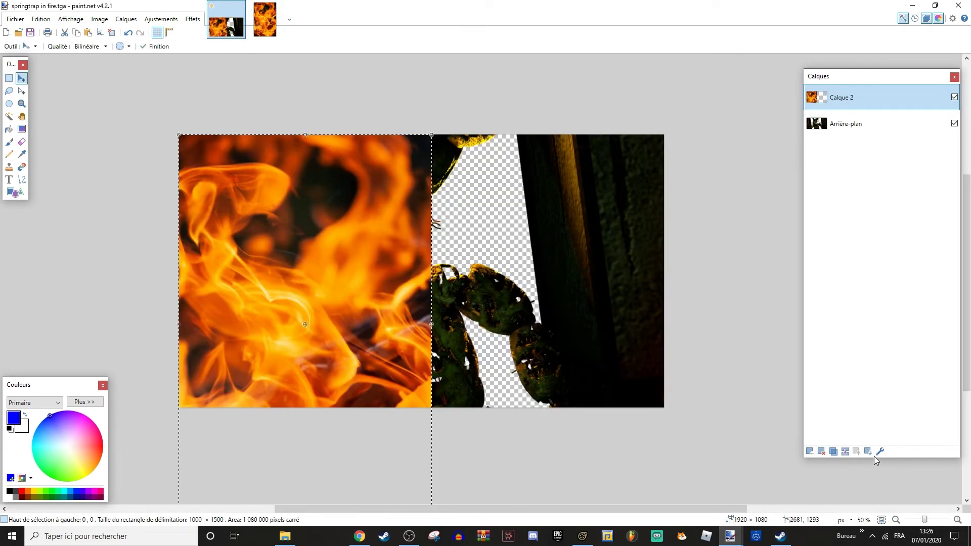
Move the fire layer below the Springtrap layer and enlarge it to 1684 × 3240 pixels, filling all transparent areas behind him.
{"action": "left_click", "coordinate": [868, 451]}
{"action": "left_click_drag", "start_coordinate": [401, 431], "coordinate": [444, 279]}
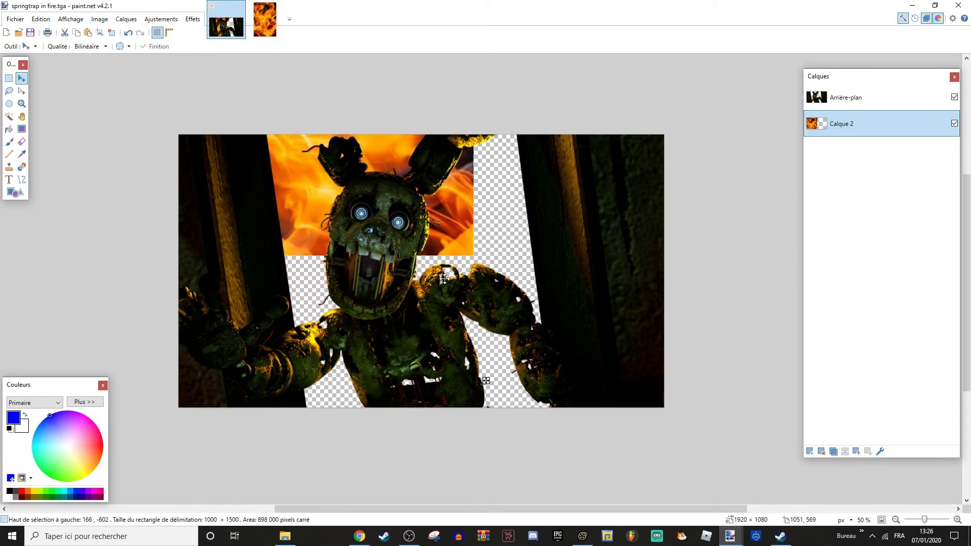
{"action": "left_click_drag", "start_coordinate": [473, 361], "coordinate": [643, 545]}
{"action": "double_click", "coordinate": [895, 519]}
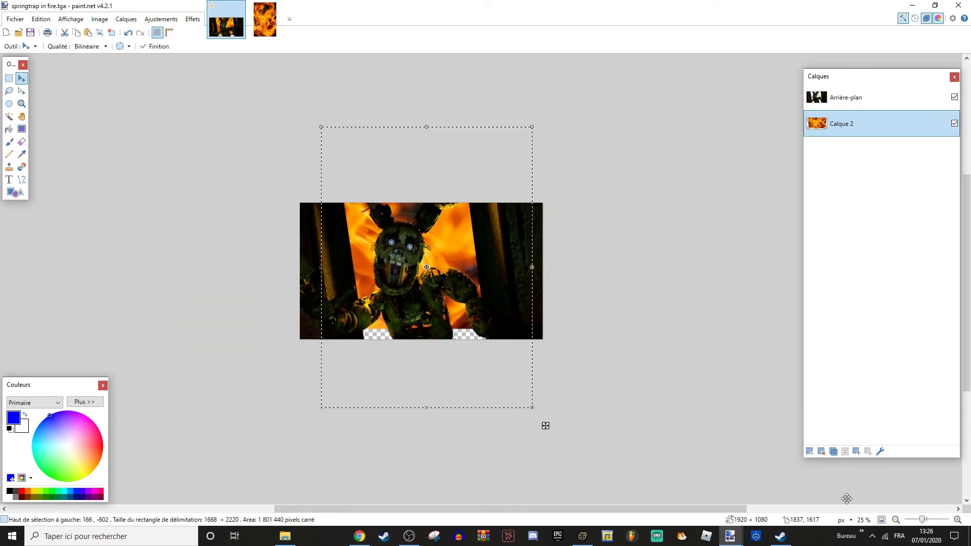
{"action": "left_click_drag", "start_coordinate": [531, 408], "coordinate": [529, 539]}
{"action": "left_click_drag", "start_coordinate": [483, 485], "coordinate": [485, 439]}
{"action": "left_click", "coordinate": [957, 520]}
{"action": "left_click", "coordinate": [957, 520]}
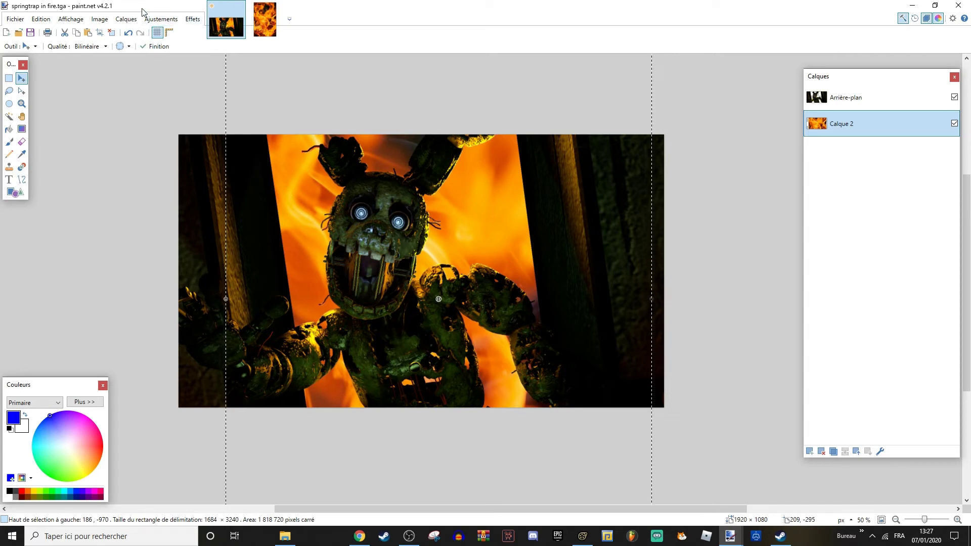
Apply the Soften Portrait effect to the fire layer with softness 0, lighting -20 and warmth 0.
{"action": "left_click", "coordinate": [191, 19]}
{"action": "mouse_move", "coordinate": [221, 82]}
{"action": "left_click", "coordinate": [273, 81]}
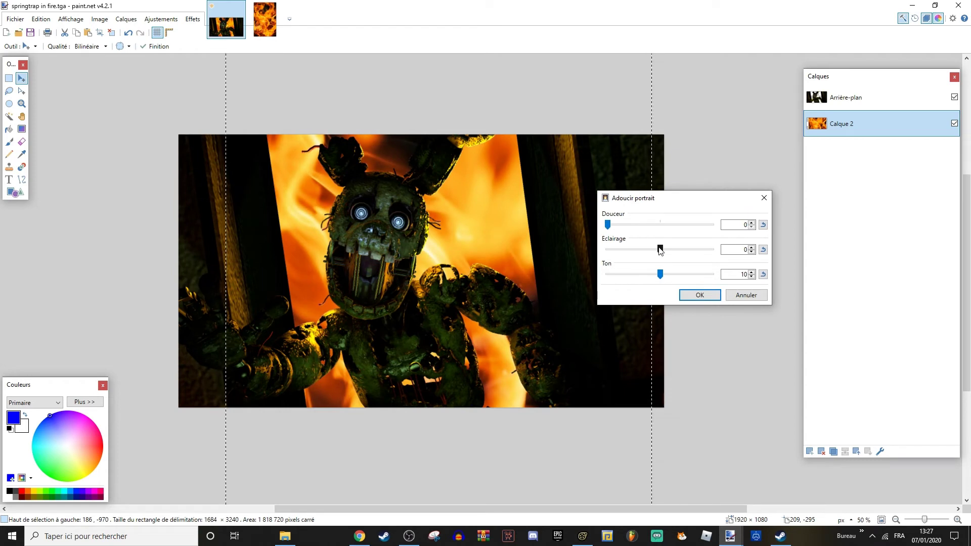
{"action": "left_click_drag", "start_coordinate": [659, 249], "coordinate": [569, 244]}
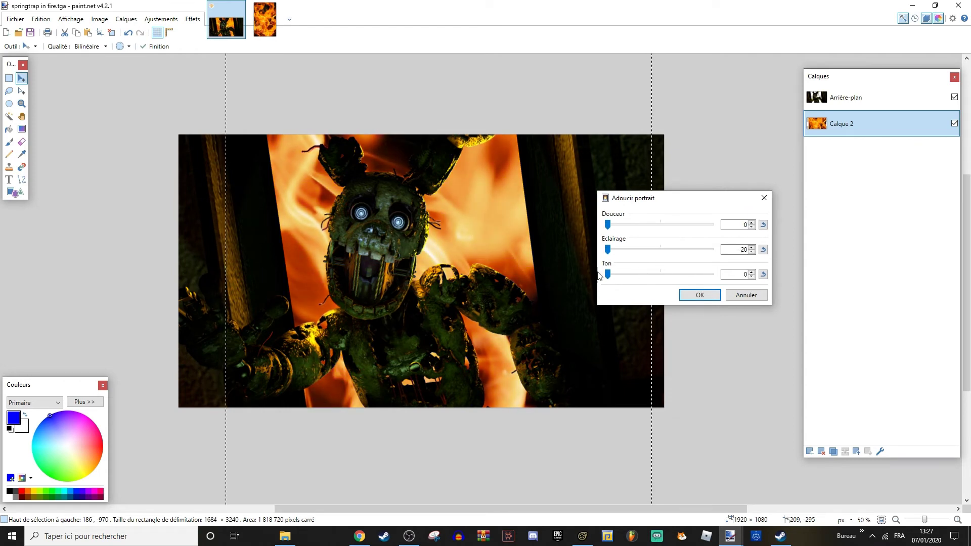
{"action": "left_click", "coordinate": [683, 294]}
Set the fire layer's brightness to -41 and contrast to 36.
{"action": "left_click", "coordinate": [161, 19]}
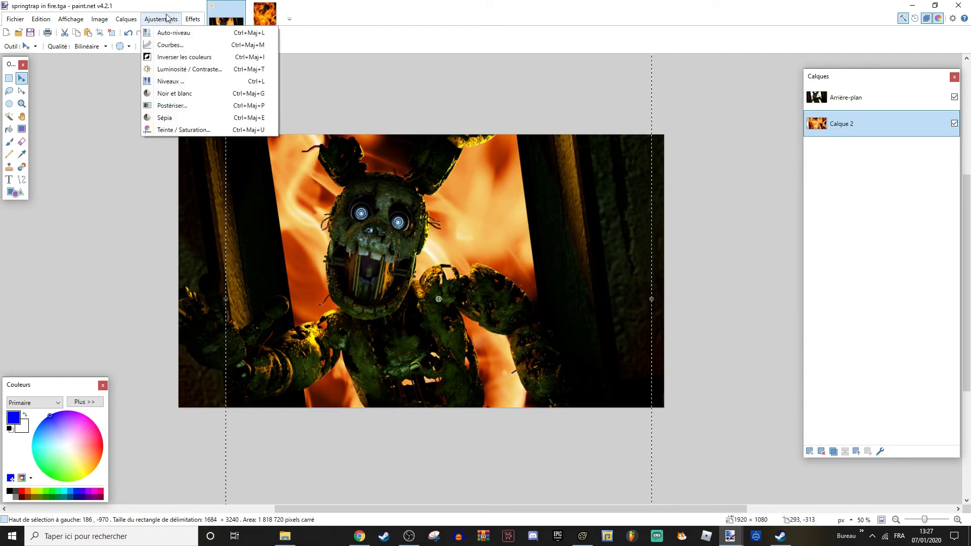
{"action": "left_click", "coordinate": [161, 69]}
{"action": "left_click_drag", "start_coordinate": [468, 221], "coordinate": [747, 256]}
{"action": "left_click", "coordinate": [749, 272]}
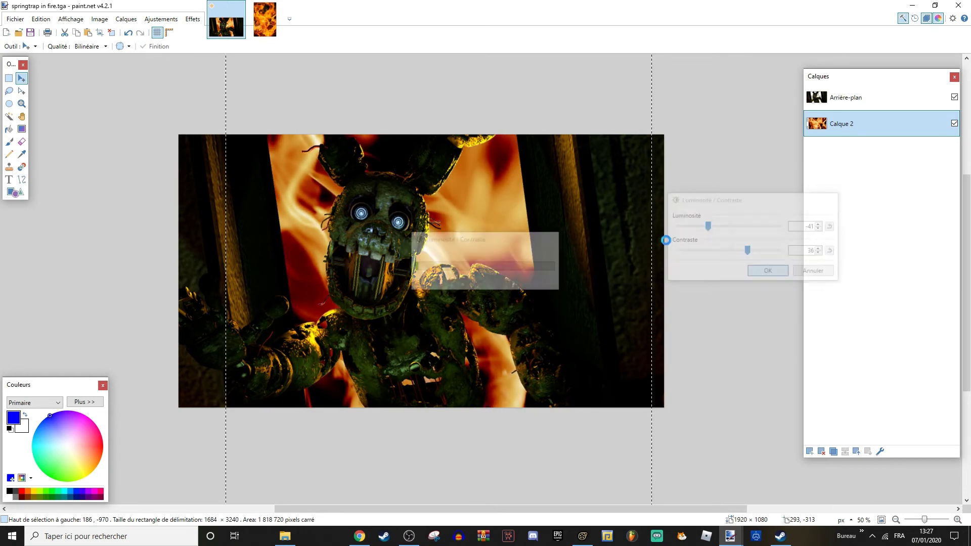
Fine-tune the fire layer's hue with a Hue/Saturation adjustment, keeping saturation at 100 and lightness at 0.
{"action": "left_click", "coordinate": [161, 19]}
{"action": "left_click", "coordinate": [202, 133]}
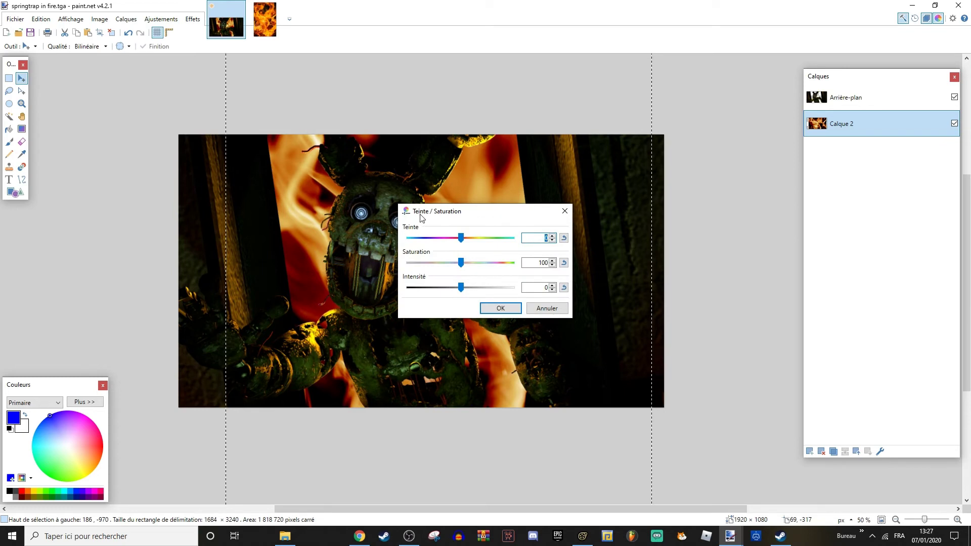
{"action": "left_click_drag", "start_coordinate": [418, 219], "coordinate": [630, 218]}
{"action": "left_click_drag", "start_coordinate": [683, 242], "coordinate": [675, 239]}
{"action": "left_click", "coordinate": [714, 309]}
Apply the Glow effect to the fire layer with radius 1, brightness -100 and contrast 10.
{"action": "left_click", "coordinate": [193, 19]}
{"action": "mouse_move", "coordinate": [269, 100]}
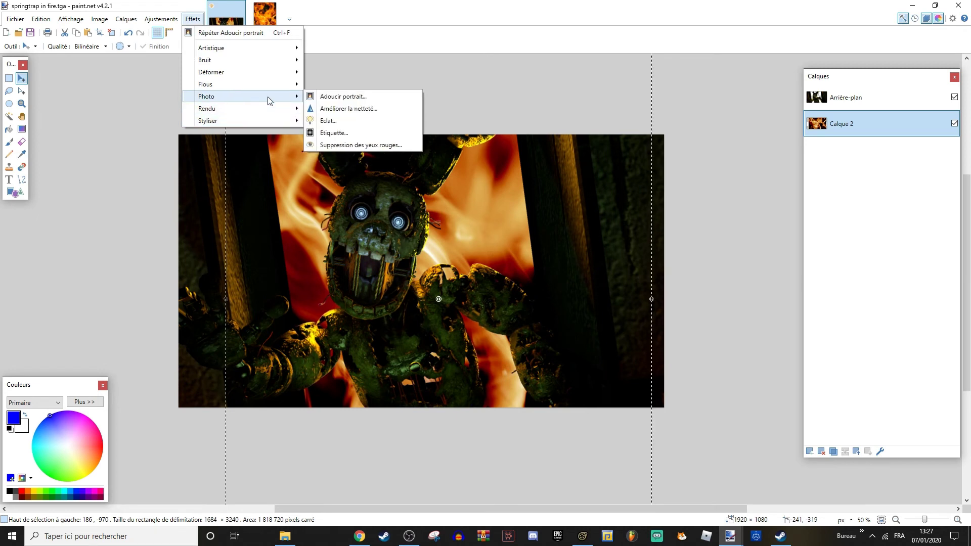
{"action": "left_click", "coordinate": [328, 120]}
{"action": "left_click_drag", "start_coordinate": [504, 211], "coordinate": [779, 159]}
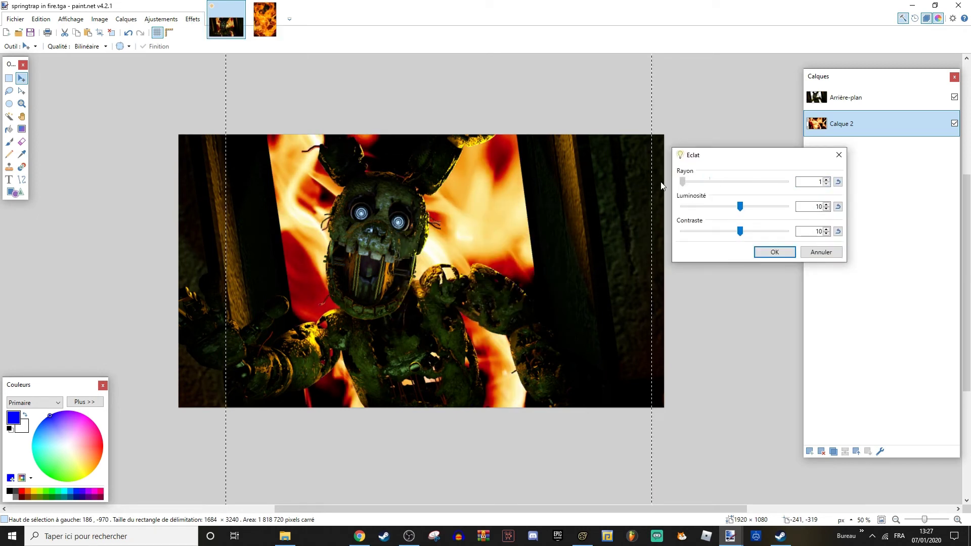
{"action": "left_click_drag", "start_coordinate": [741, 209], "coordinate": [667, 212]}
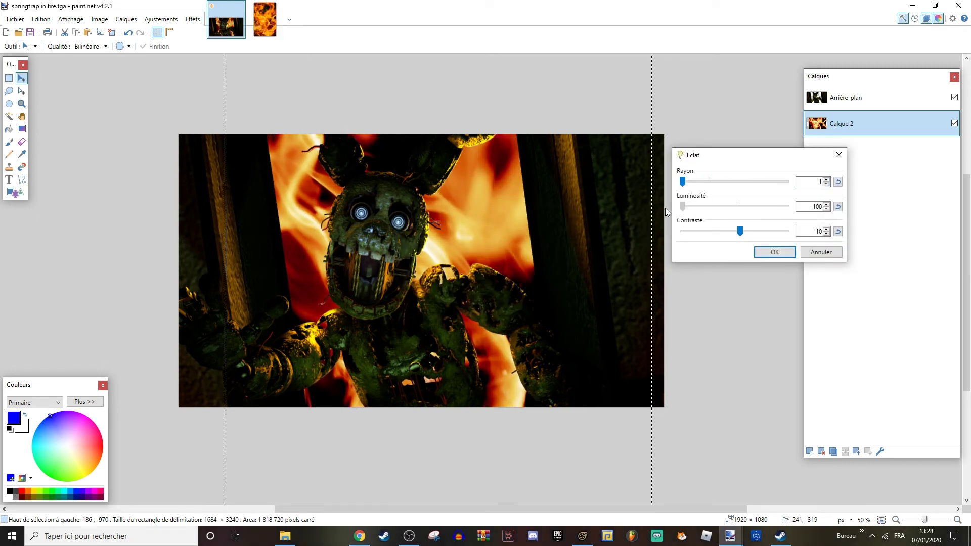
{"action": "left_click", "coordinate": [774, 252]}
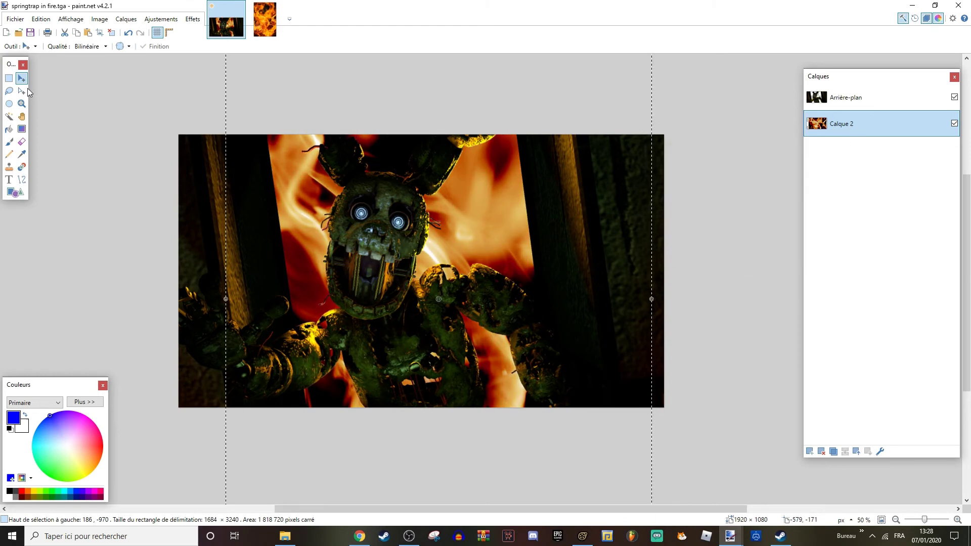
Deselect the fire and merge the Springtrap layer down onto the fire layer.
{"action": "key", "text": "s"}
{"action": "key", "text": "ctrl+d"}
{"action": "left_click", "coordinate": [845, 98]}
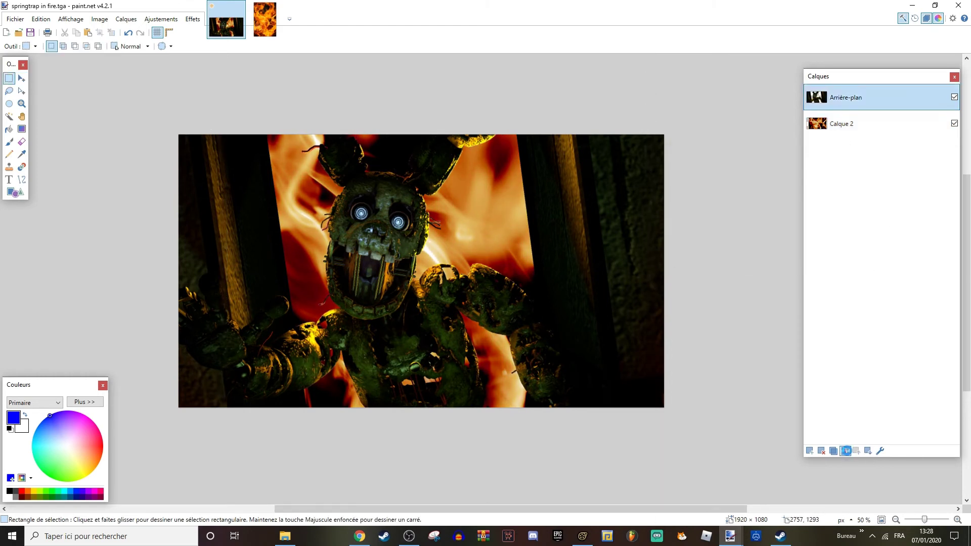
{"action": "left_click", "coordinate": [845, 451]}
Activate the Text tool for the merged Springtrap image.
{"action": "left_click", "coordinate": [8, 180]}
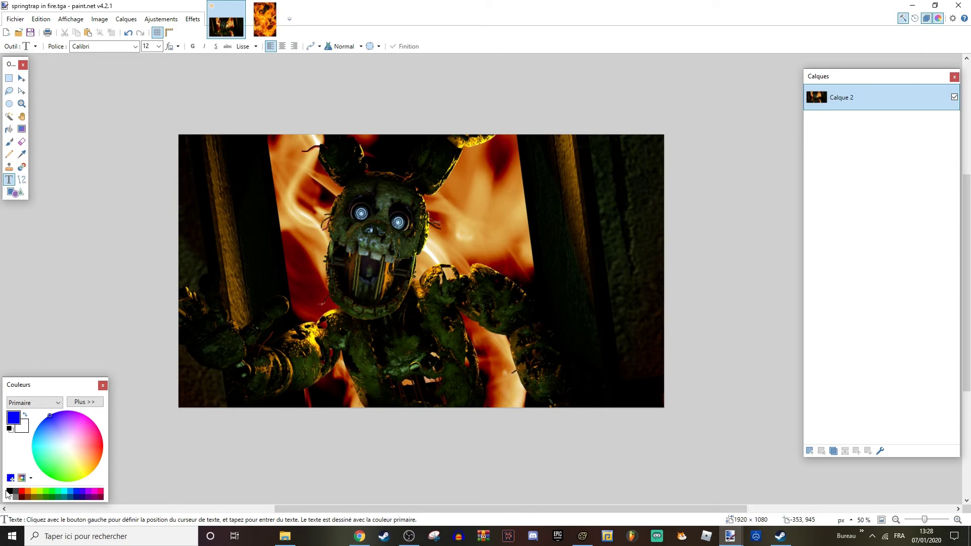
{"action": "mouse_move", "coordinate": [551, 508]}
{"action": "left_mouse_down"}
{"action": "mouse_move", "coordinate": [514, 509]}
{"action": "mouse_move", "coordinate": [540, 508]}
{"action": "left_mouse_up"}
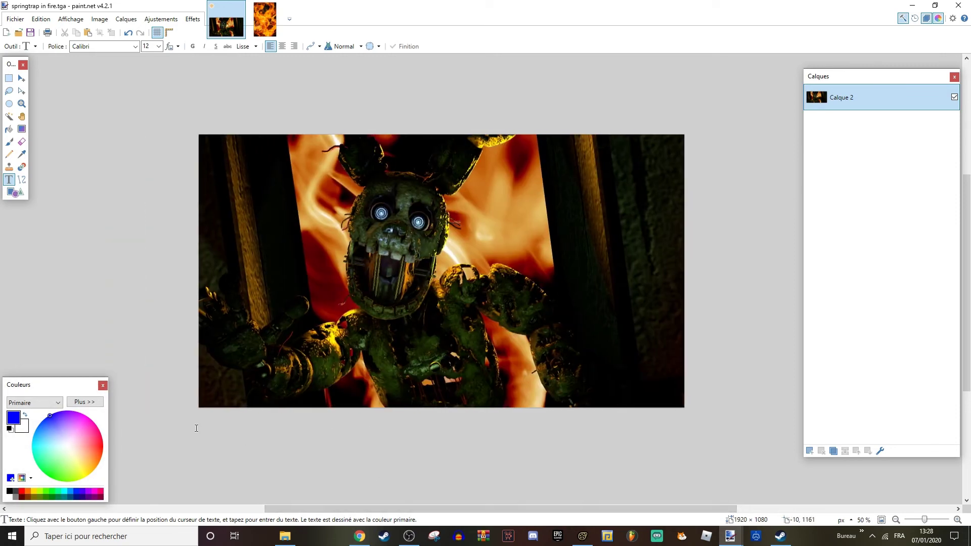
{"action": "left_click_drag", "start_coordinate": [412, 508], "coordinate": [375, 508]}
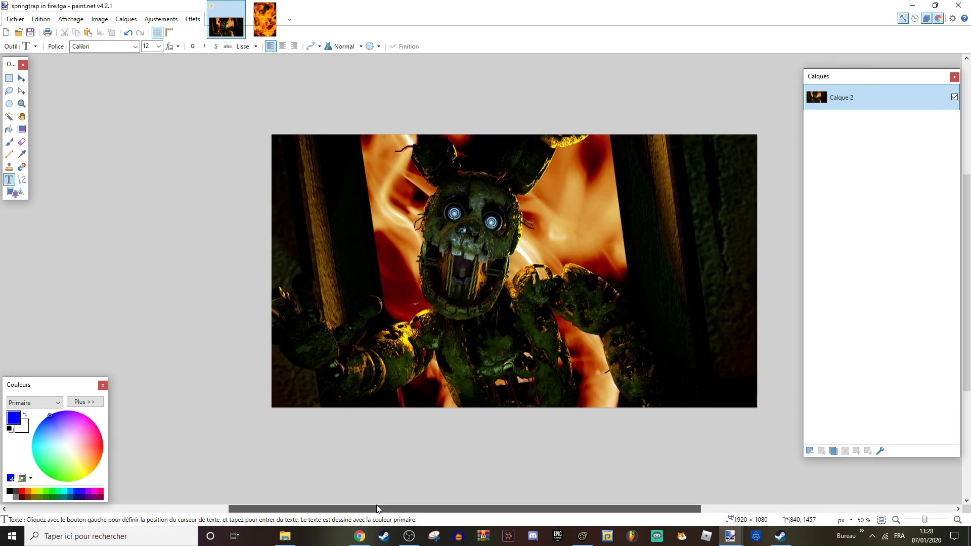